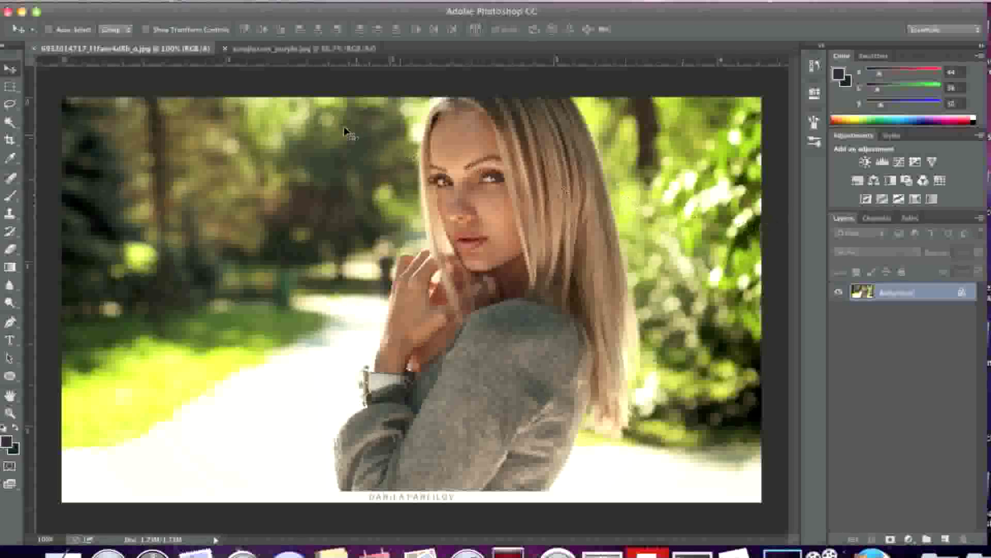
- Compare the portrait with sunglasses_purple.jpg, ending on the sunglasses image
left_click(356, 50)
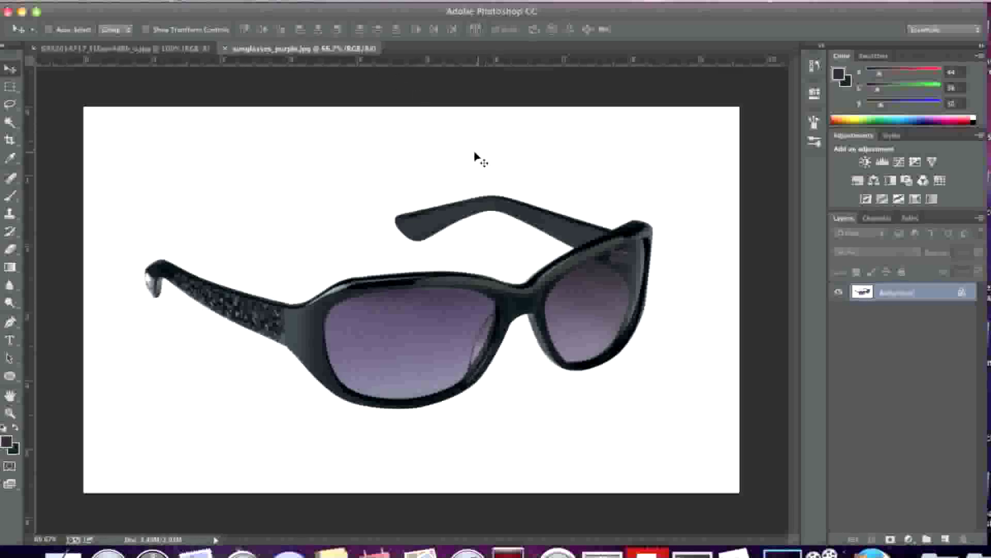
left_click(209, 50)
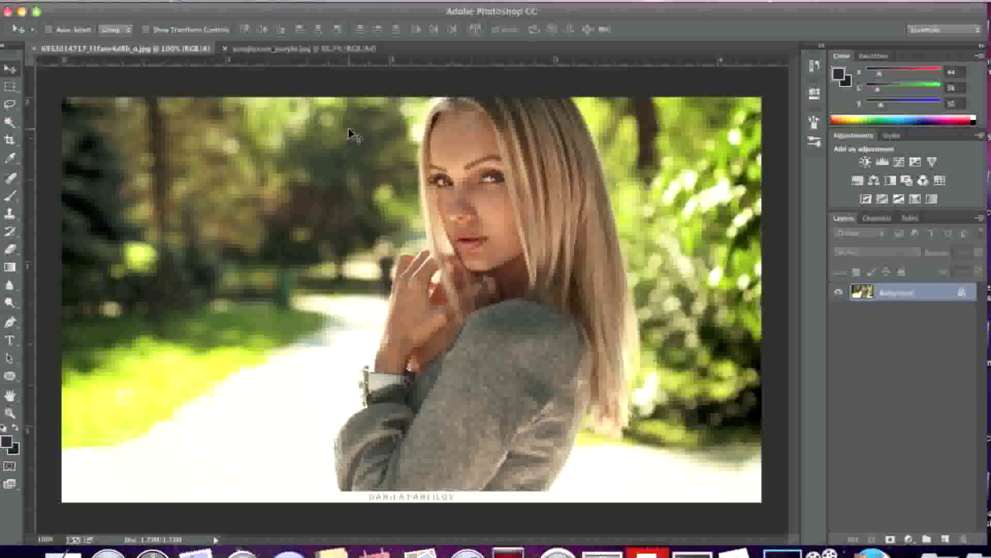
left_click(292, 50)
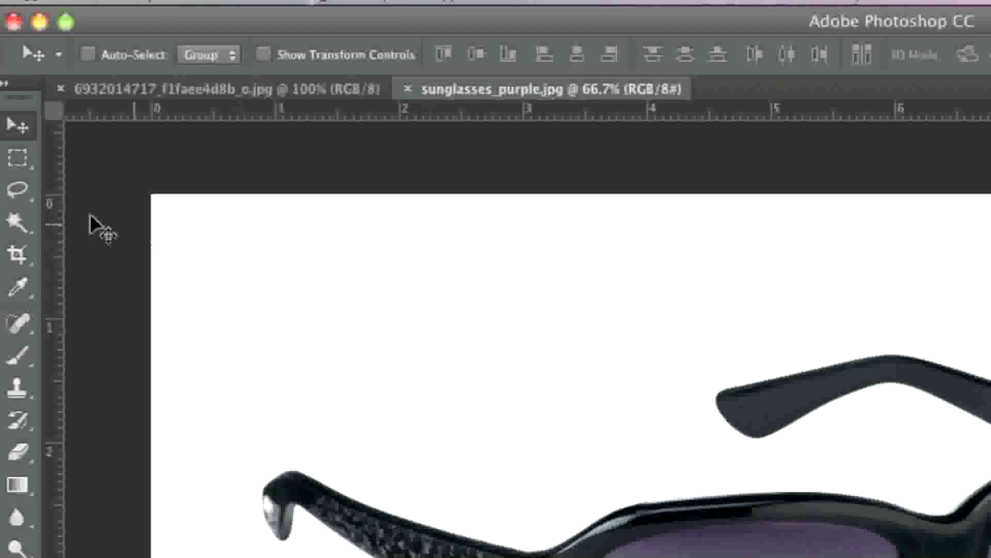
- Choose the Magic Wand and convert the locked Background into editable Layer 0
left_click_drag(9, 121, 36, 133)
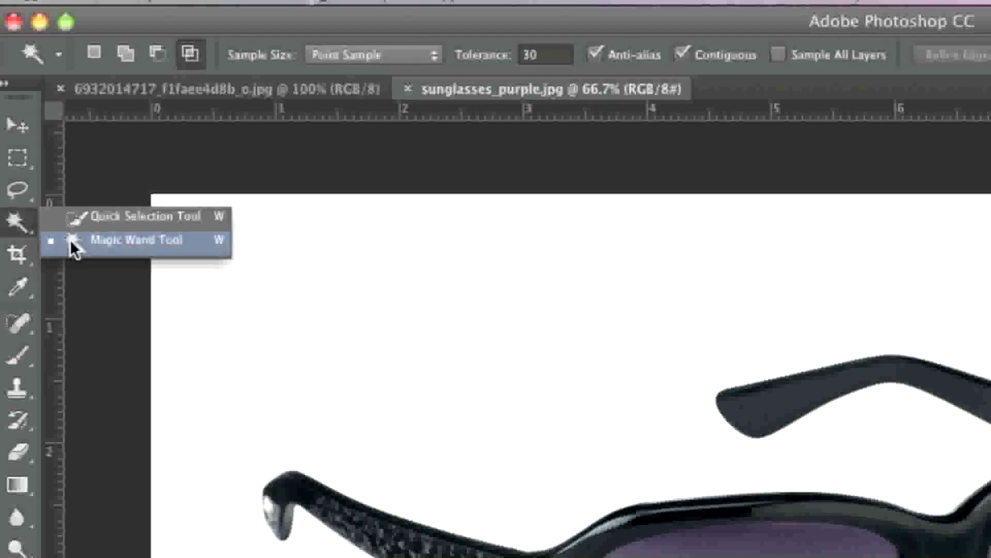
left_click(72, 241)
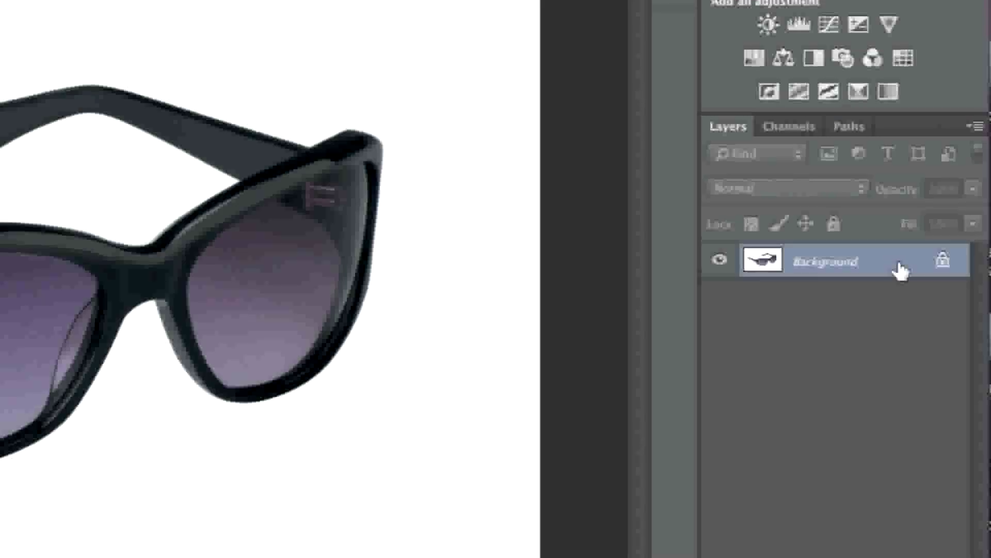
double_click(901, 271)
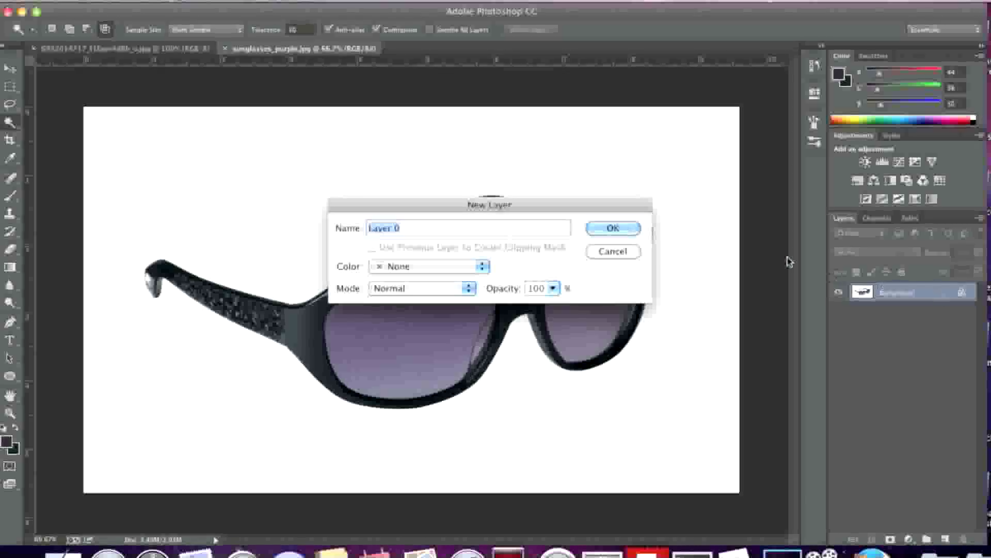
left_click(630, 227)
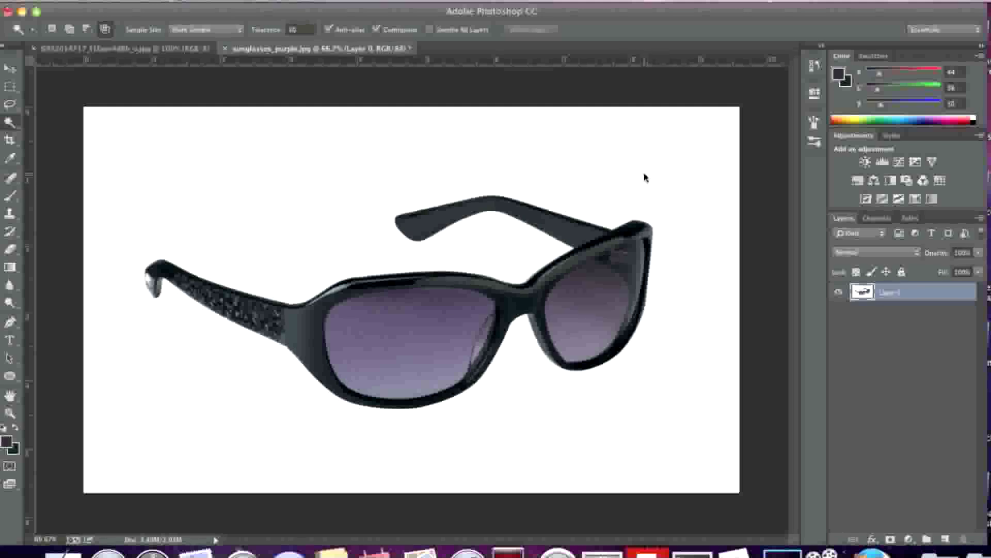
- Select the white area around the sunglasses, clear it to transparency, and deselect
left_click(645, 178)
left_click(138, 0)
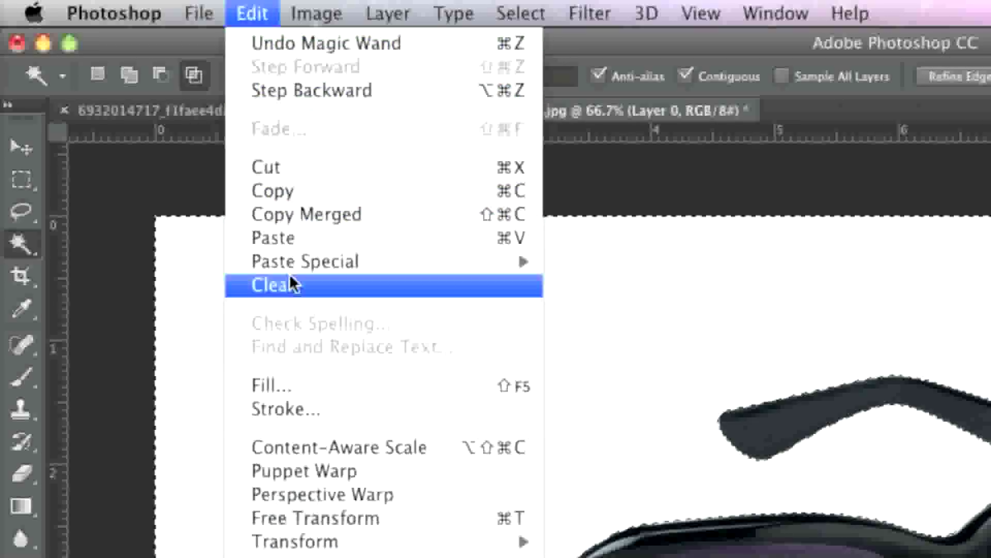
left_click(292, 285)
right_click(367, 173)
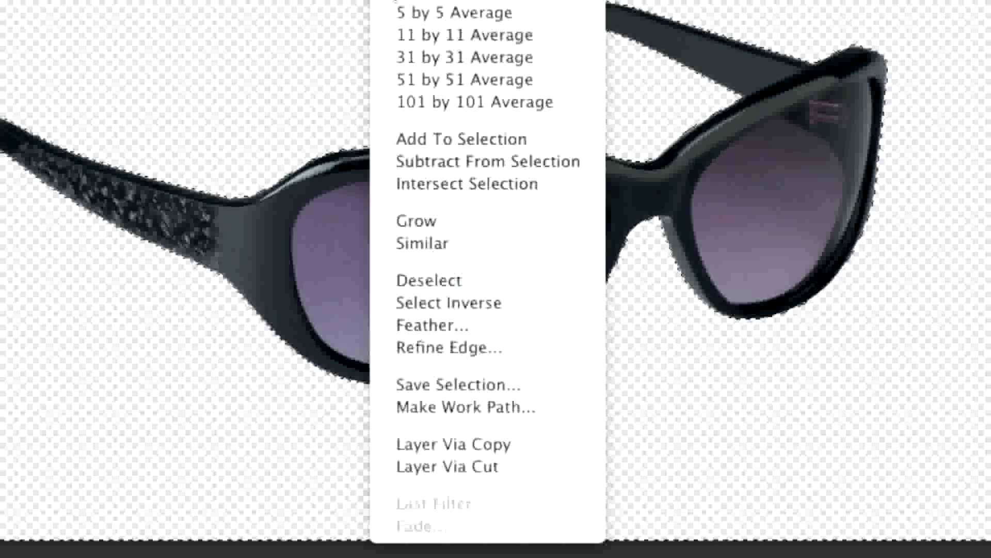
left_click(514, 283)
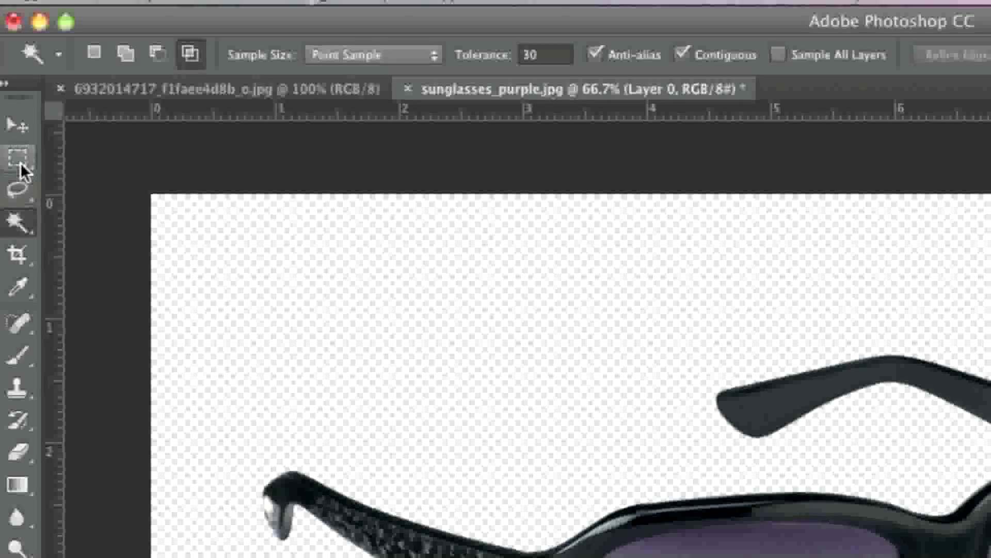
- Copy the sunglasses with a rectangular selection and paste them into the portrait as Layer 1
left_click(10, 88)
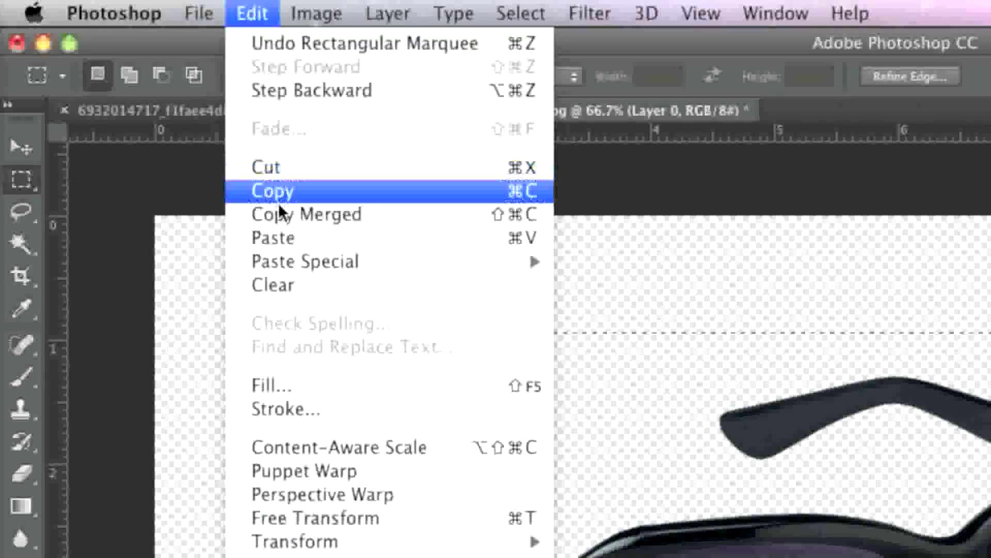
left_click(153, 94)
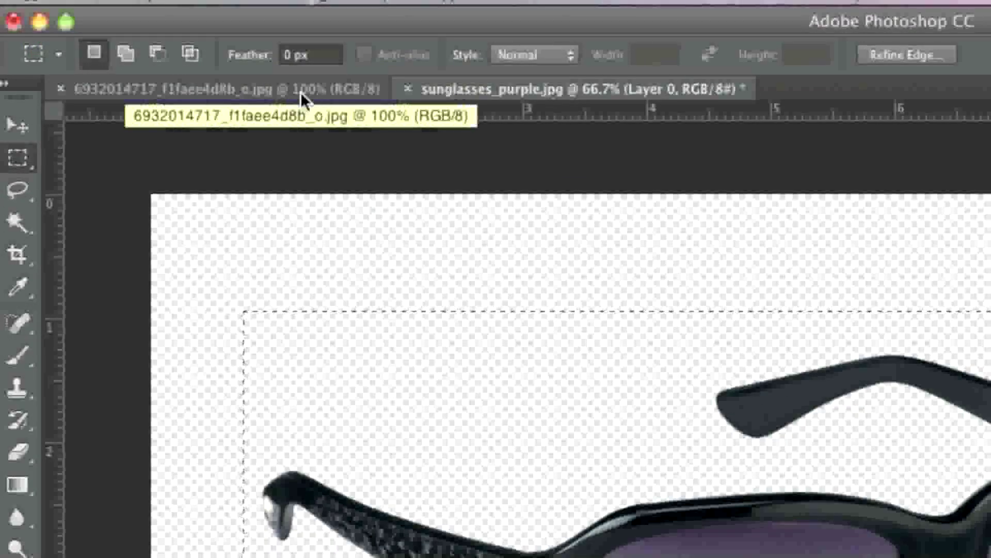
left_click(300, 92)
left_click(137, 0)
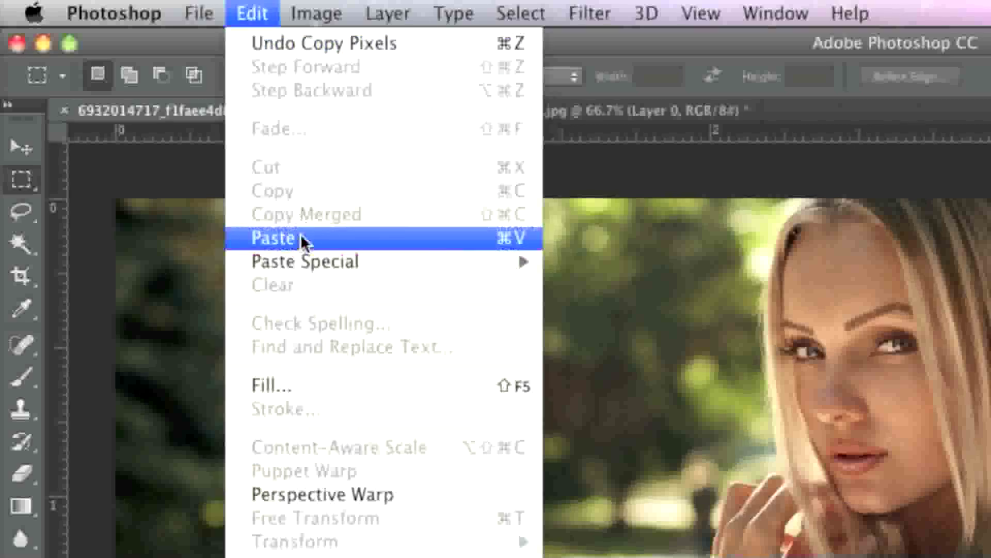
left_click(301, 239)
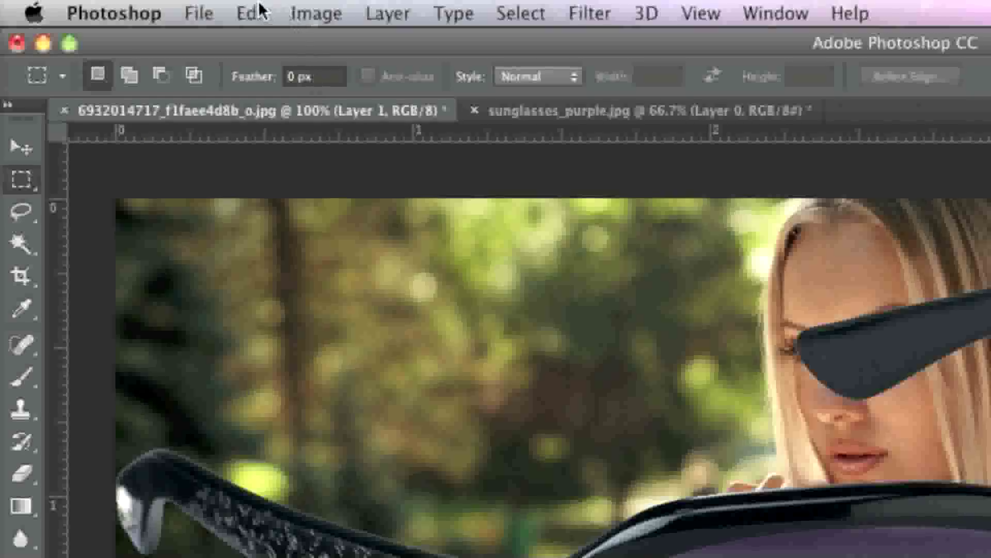
left_click(130, 0)
- Flip the pasted sunglasses on Layer 1 horizontally
mouse_move(357, 116)
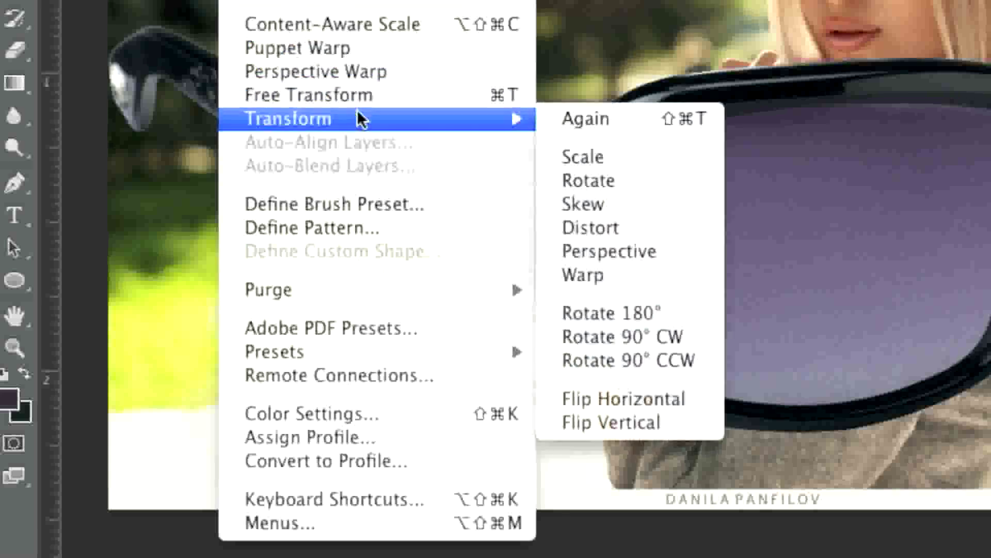
left_click(680, 398)
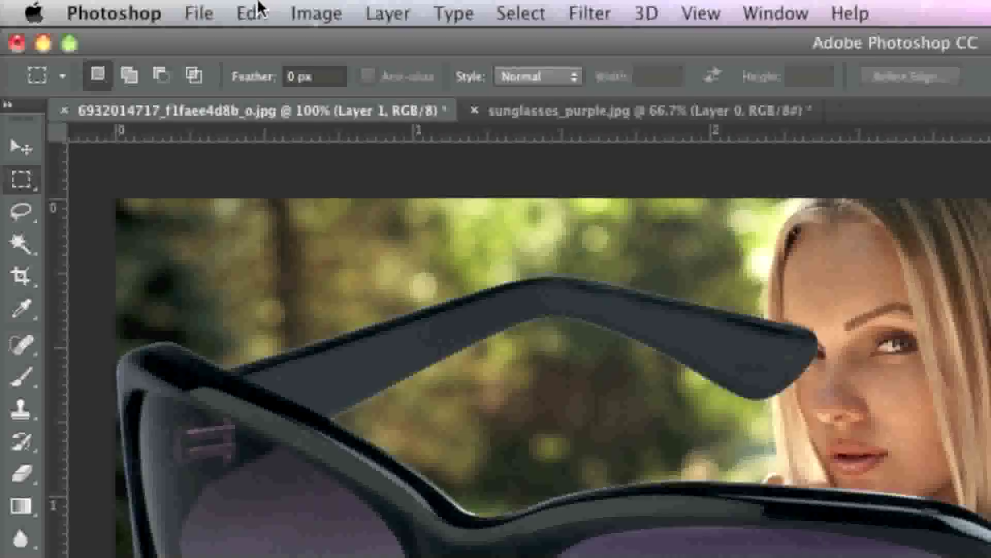
left_click(139, 0)
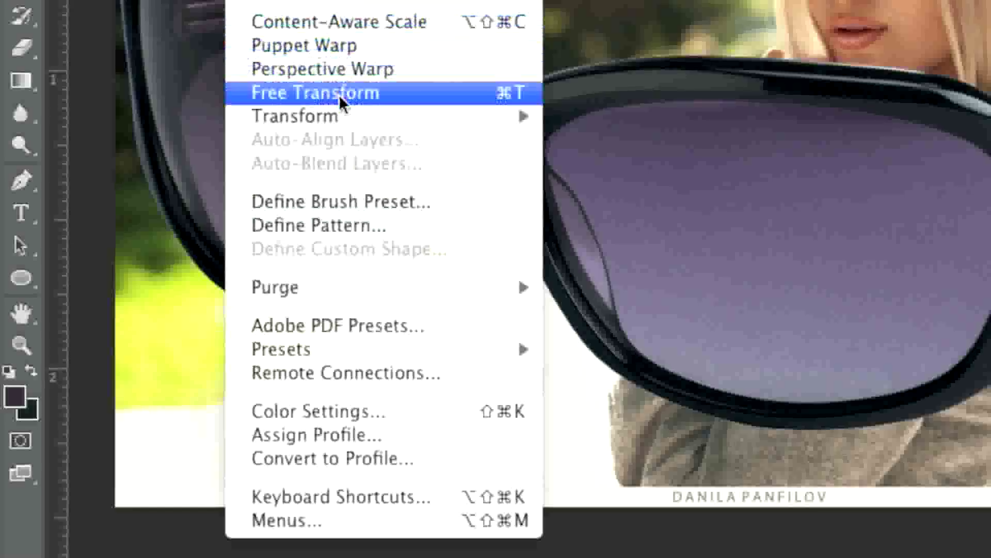
- Scale the sunglasses down to about 17% and place them over the model's eyes
mouse_move(355, 543)
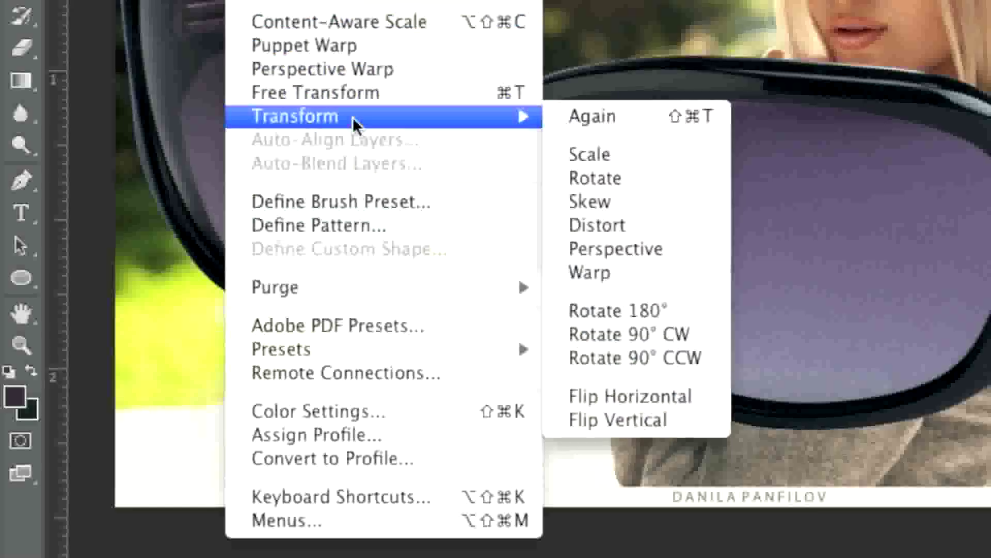
left_click(583, 155)
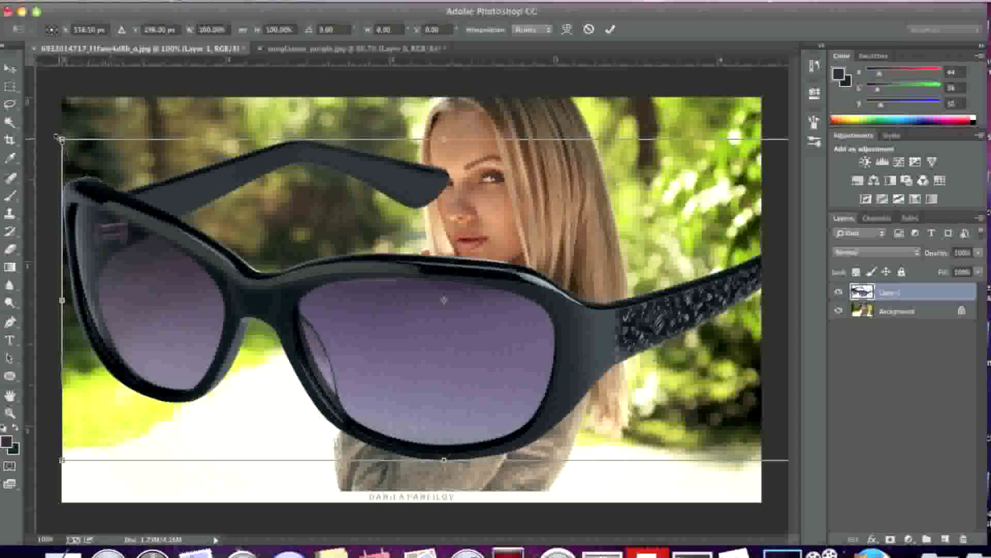
left_click_drag(62, 139, 435, 157)
left_click_drag(470, 185, 464, 182)
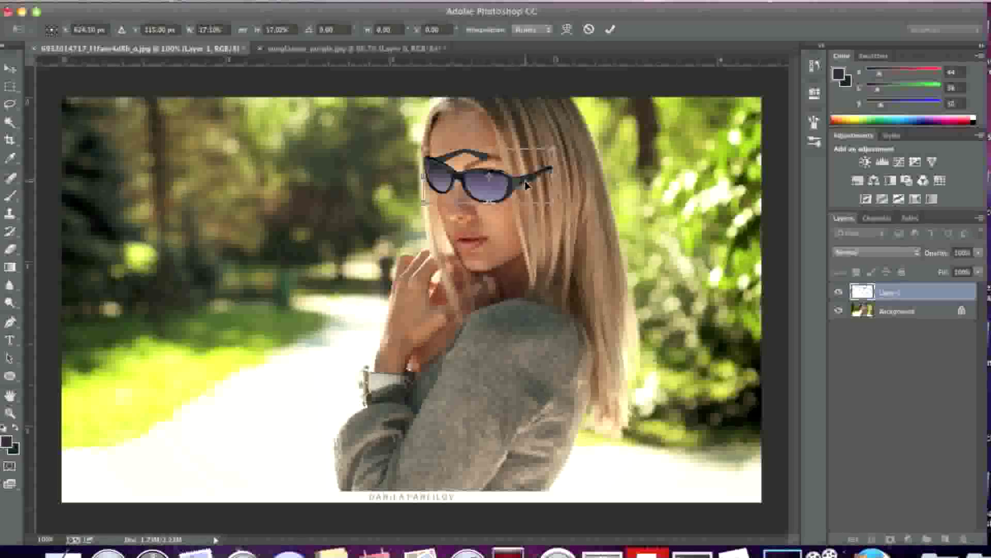
key("Return")
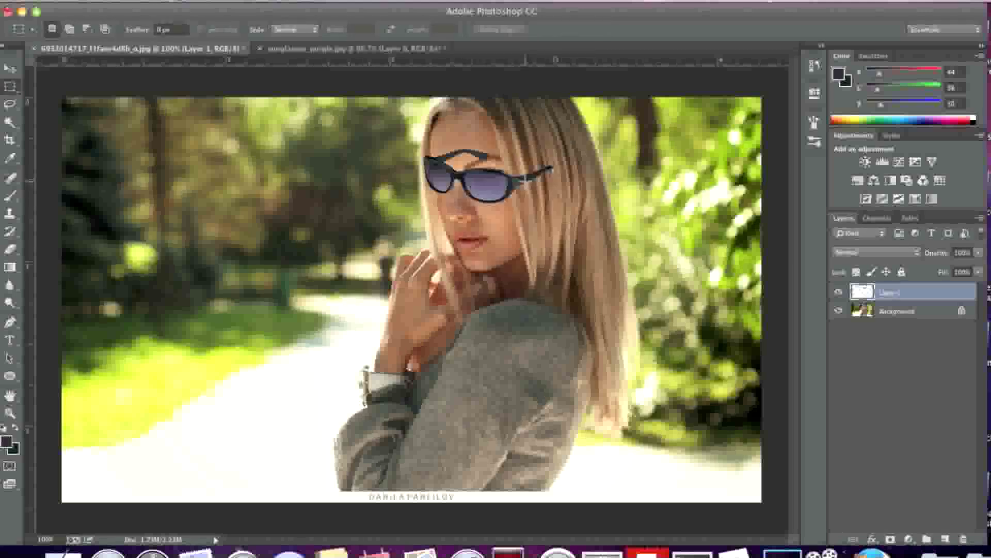
- Rotate the sunglasses to about -16.3° and seat them over her eyes
left_click(139, 1)
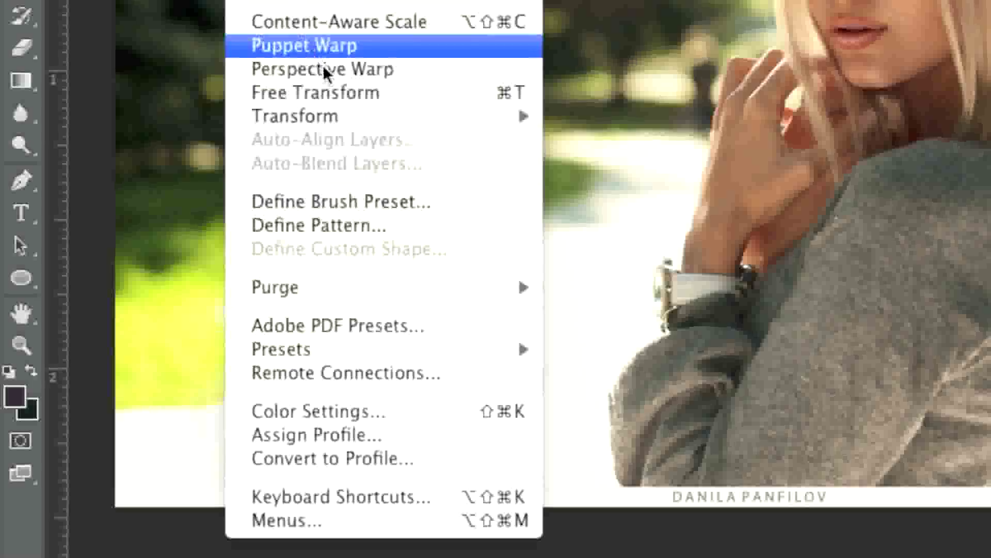
mouse_move(224, 288)
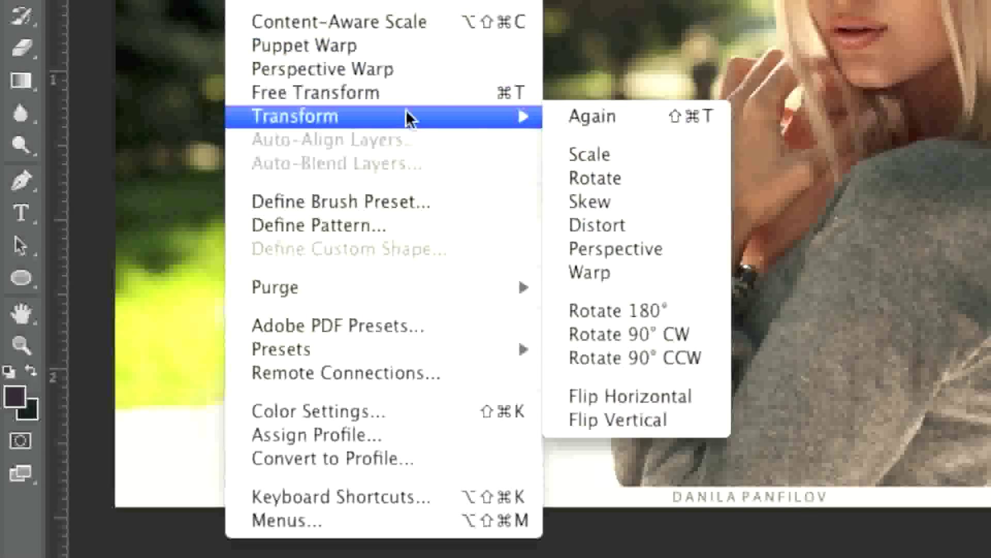
left_click(618, 186)
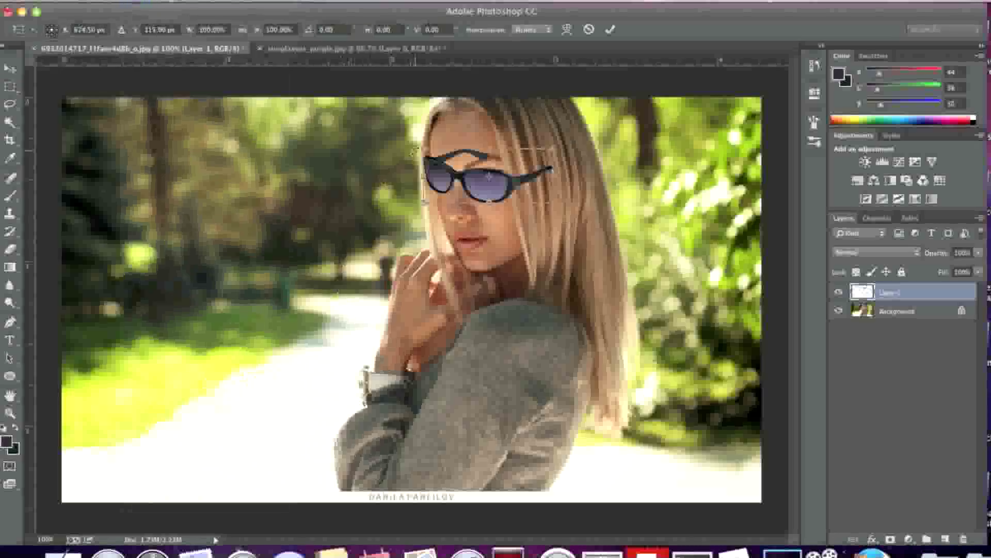
mouse_move(414, 151)
left_mouse_down()
mouse_move(419, 133)
mouse_move(402, 150)
left_mouse_up()
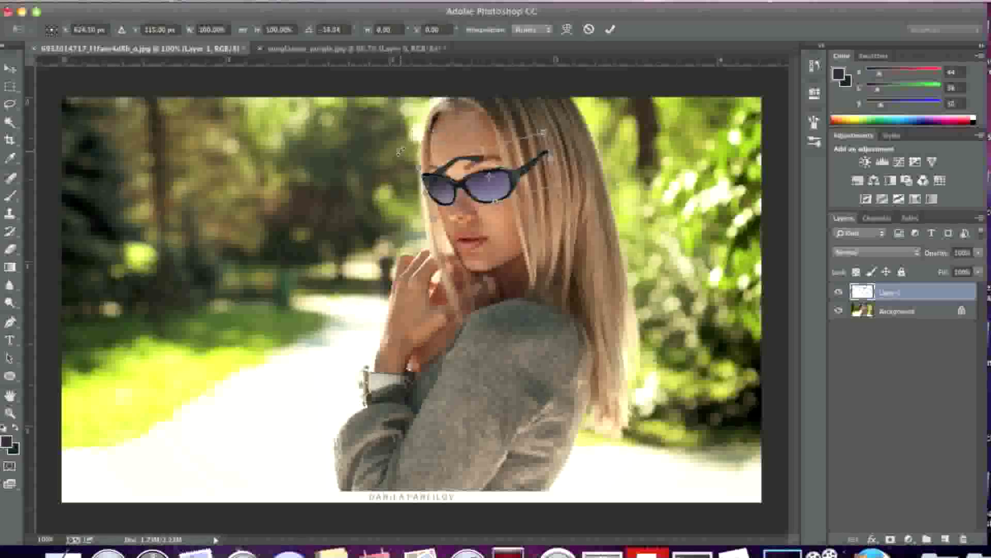
left_click_drag(489, 196, 486, 192)
scroll(487, 193, "up", 5)
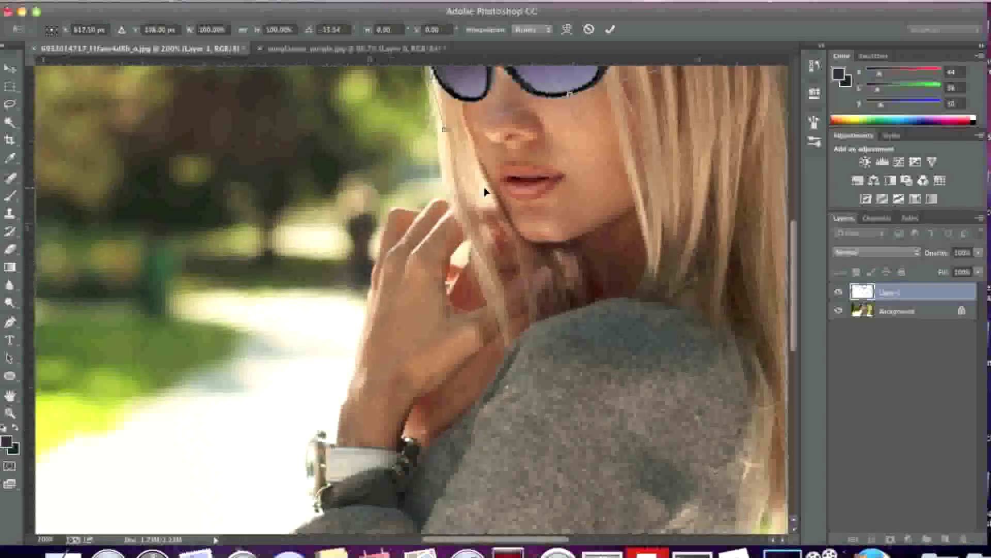
scroll(497, 204, "up", 5)
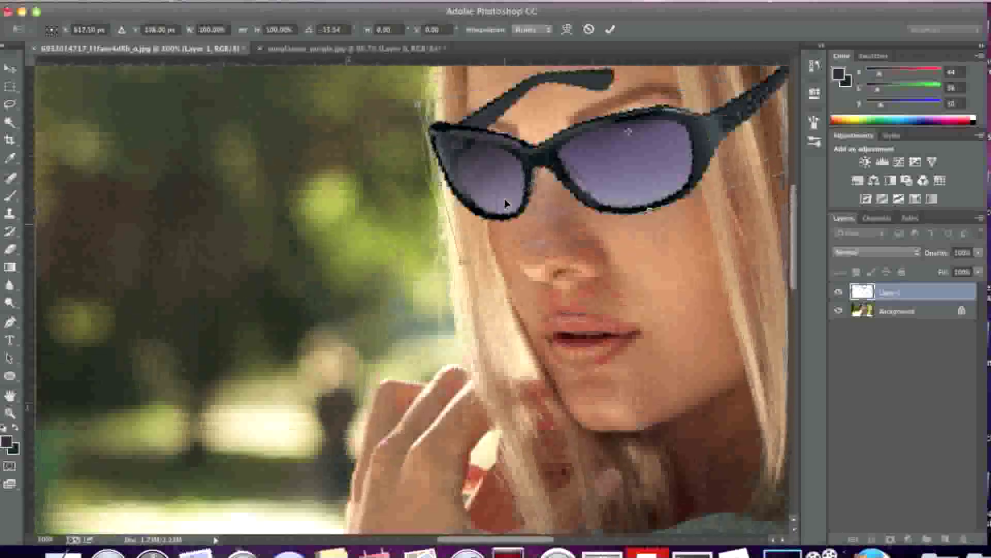
left_click_drag(540, 218, 538, 213)
left_click_drag(424, 130, 420, 132)
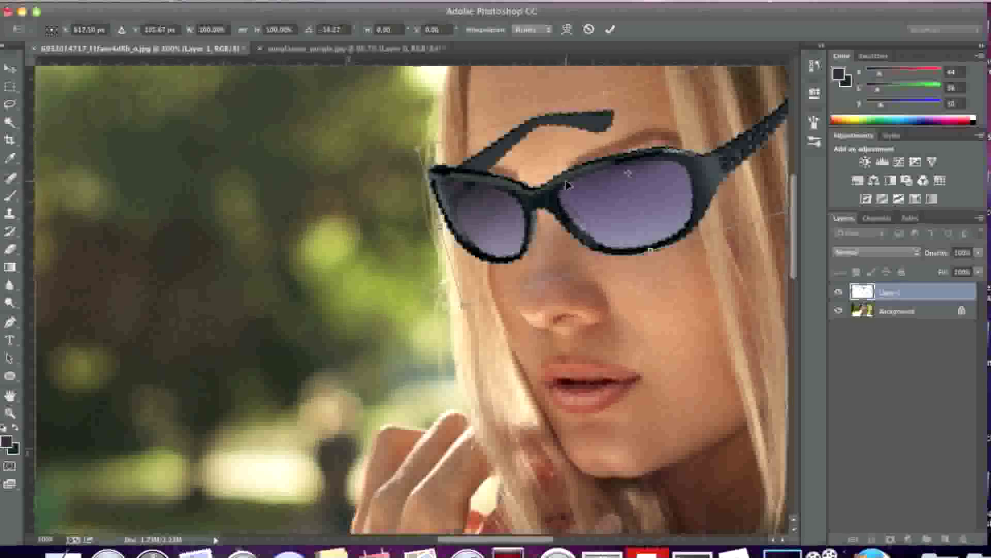
key("Return")
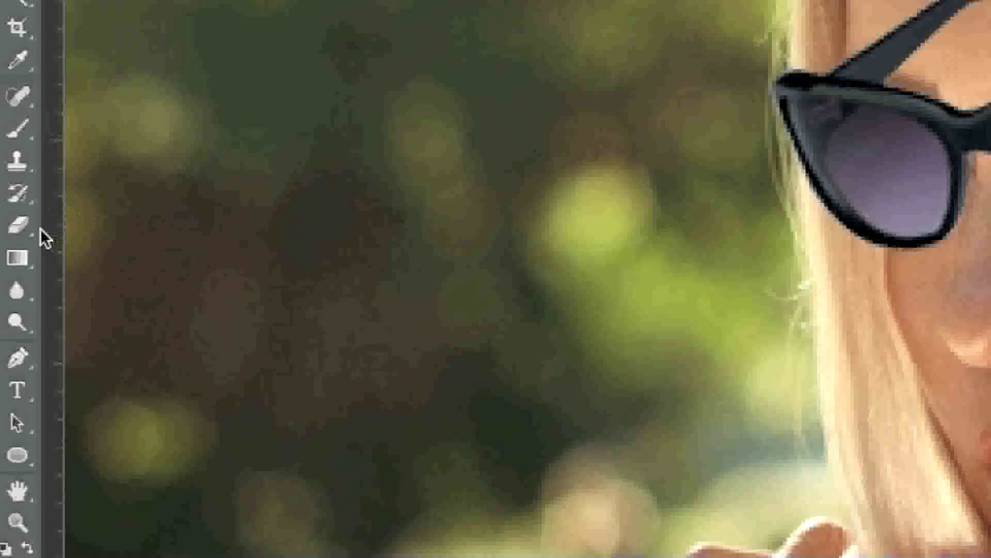
- Erase the far temple arm above the frame with the Eraser
left_click(10, 249)
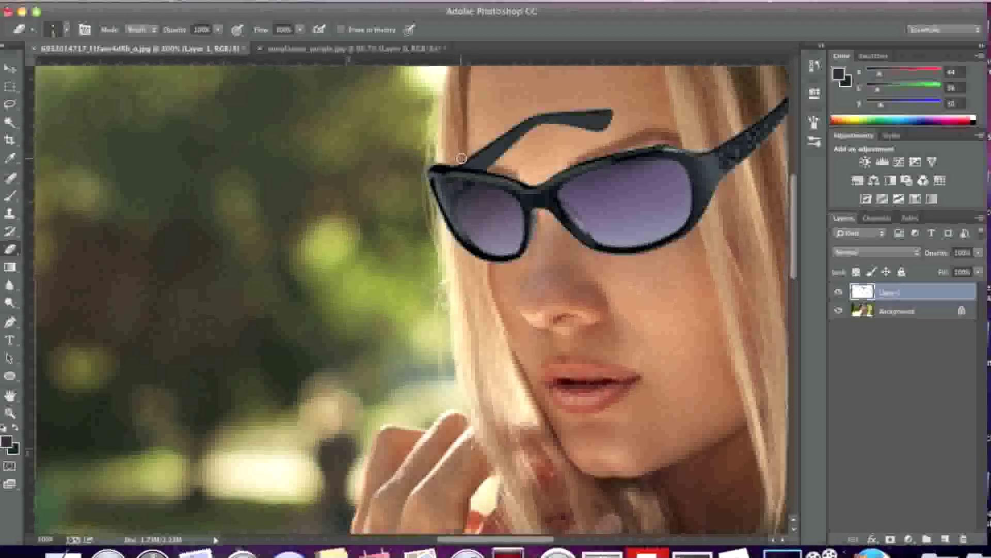
mouse_move(483, 160)
left_mouse_down()
mouse_move(493, 163)
mouse_move(459, 161)
left_mouse_up()
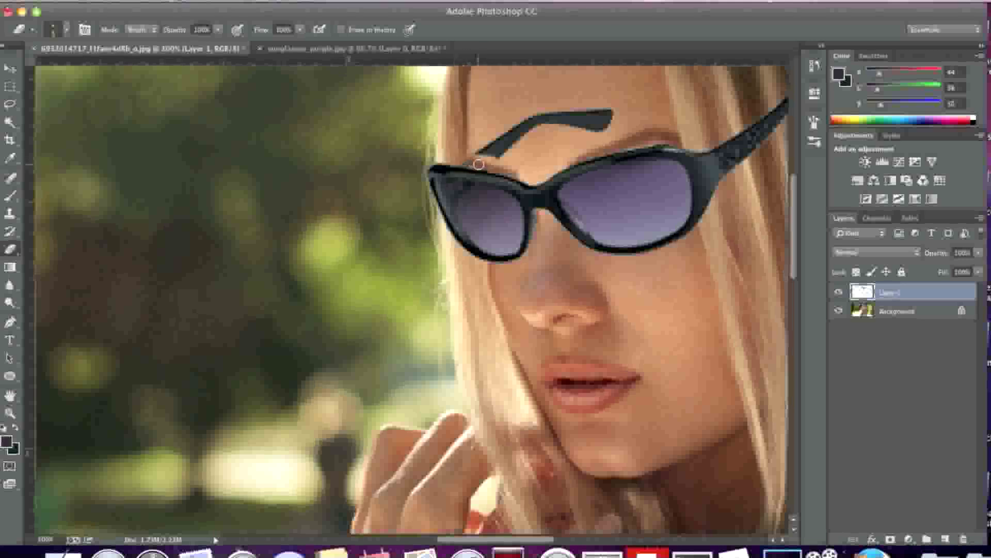
mouse_move(497, 156)
left_mouse_down()
mouse_move(483, 138)
mouse_move(528, 121)
mouse_move(527, 140)
mouse_move(562, 107)
left_mouse_up()
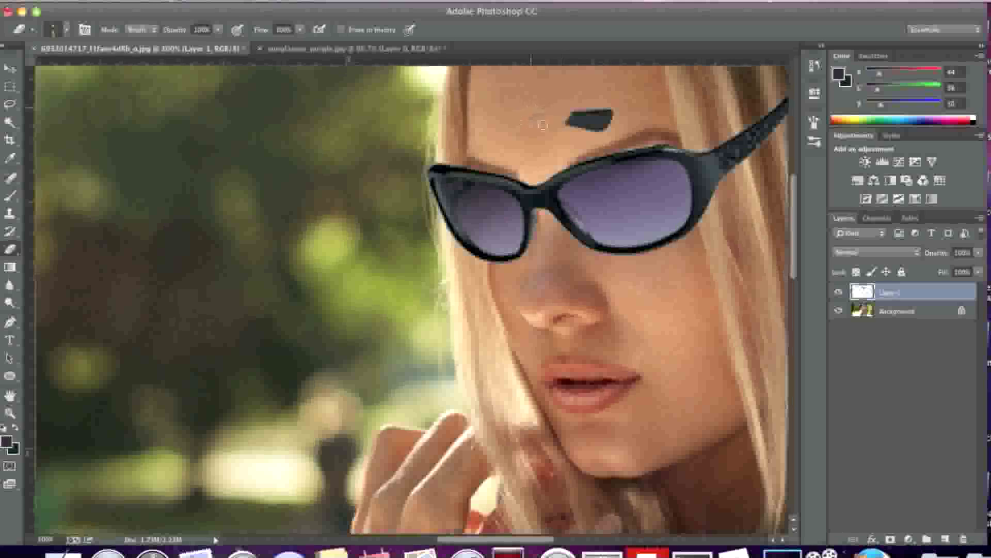
- Erase the leftover patch on her forehead and nudge the sunglasses slightly into place
mouse_move(580, 100)
left_mouse_down()
mouse_move(577, 129)
mouse_move(606, 126)
left_mouse_up()
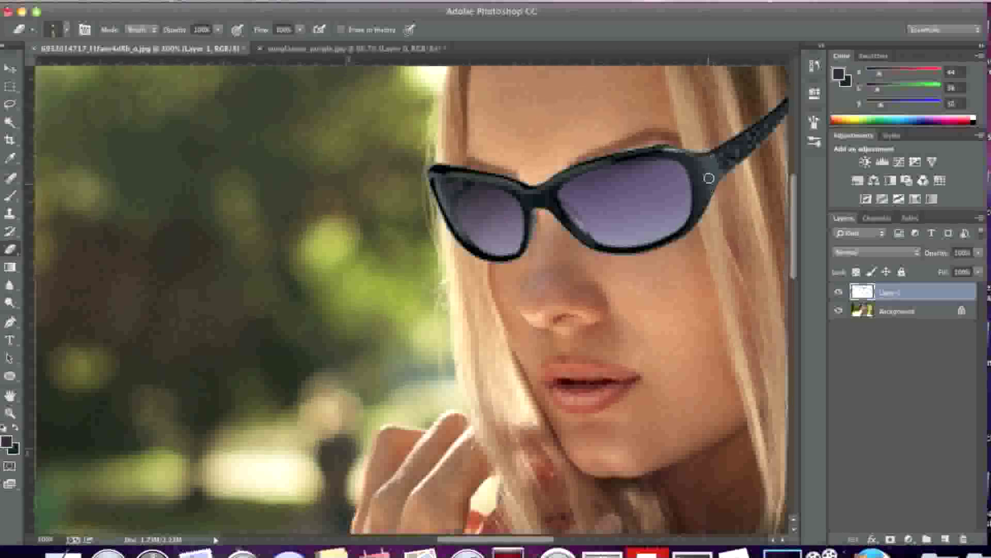
key("super+minus")
key("super+minus")
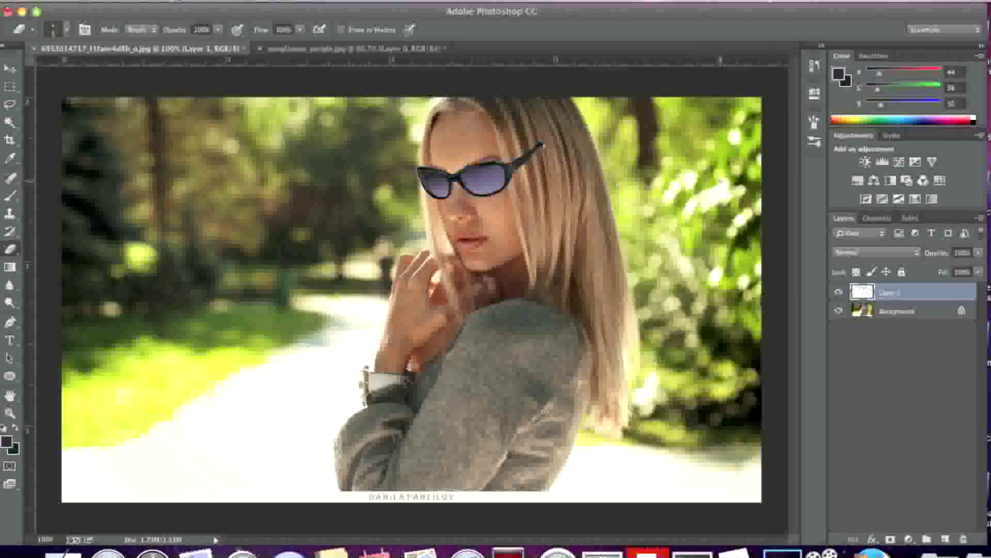
left_click(12, 66)
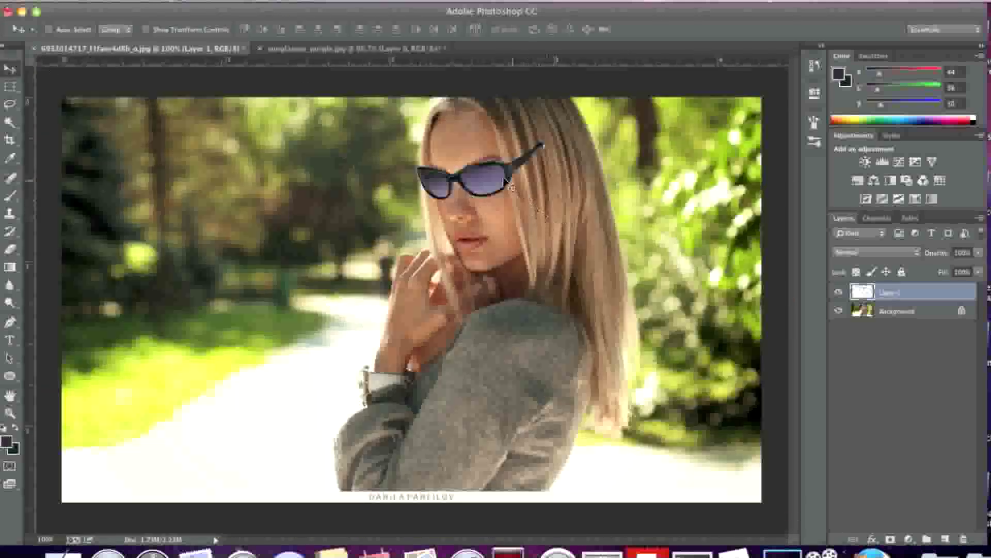
left_click_drag(463, 175, 464, 176)
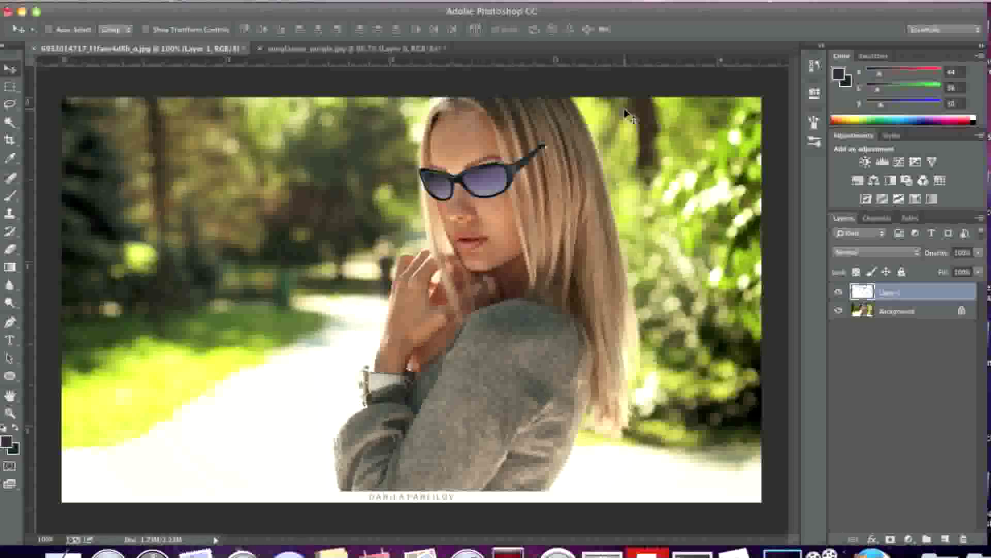
key("super+plus")
key("super+plus")
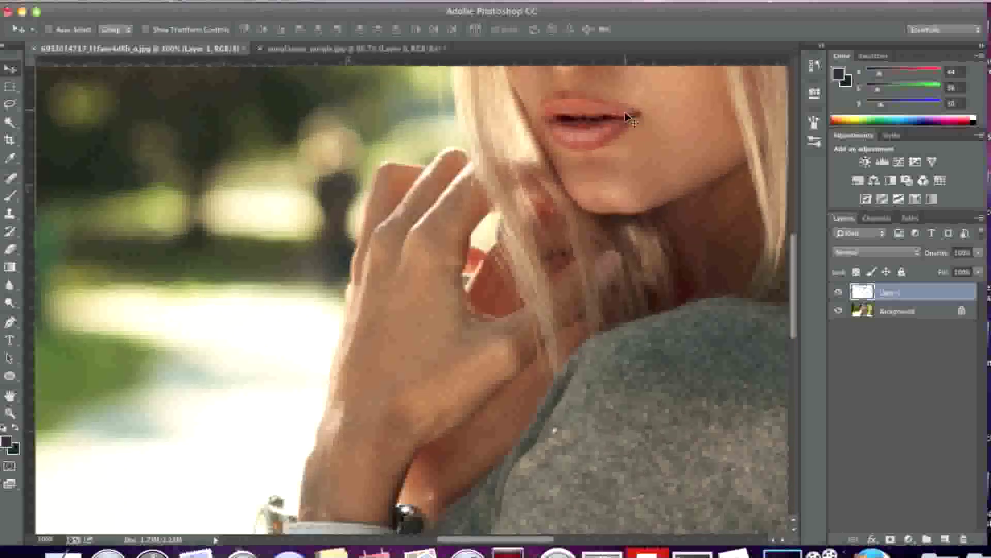
scroll(627, 134, "up", 3)
scroll(627, 155, "up", 2)
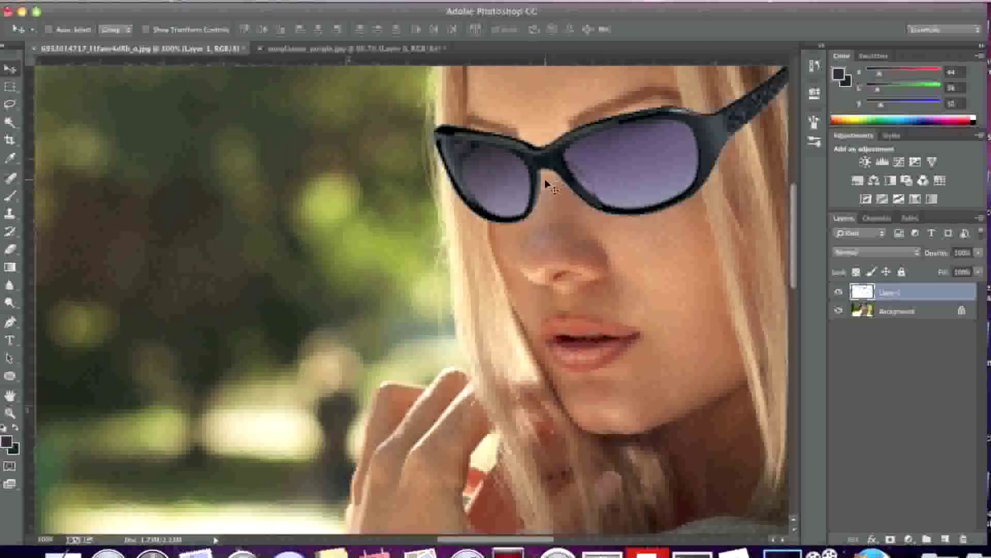
left_click(10, 250)
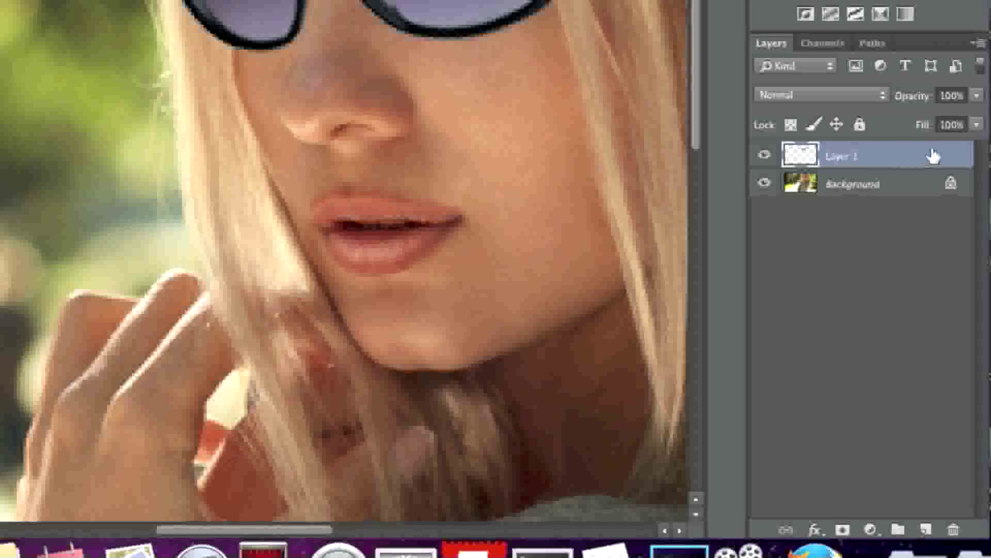
- Lower Layer 1's opacity so her face shows through the sunglasses
left_click_drag(977, 95, 926, 121)
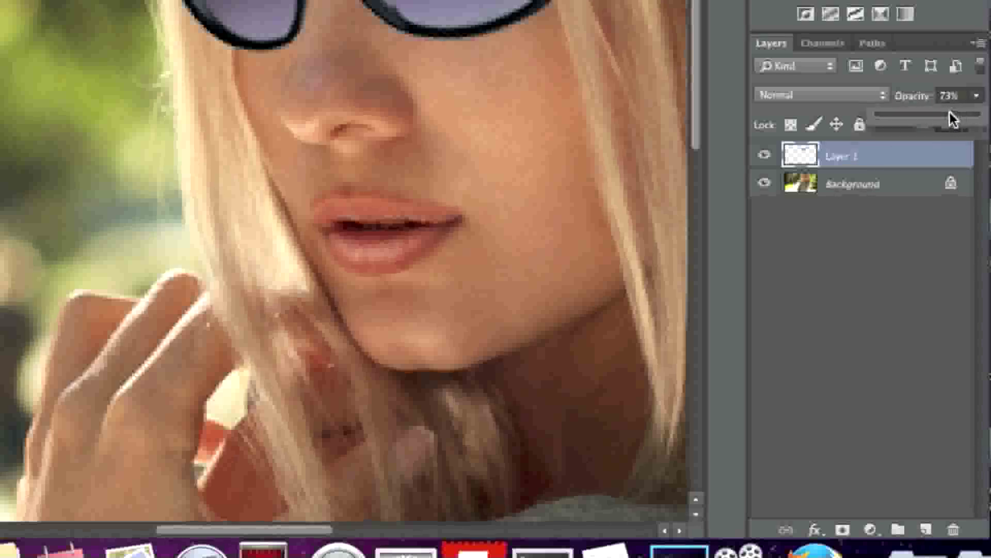
left_click_drag(944, 269, 937, 270)
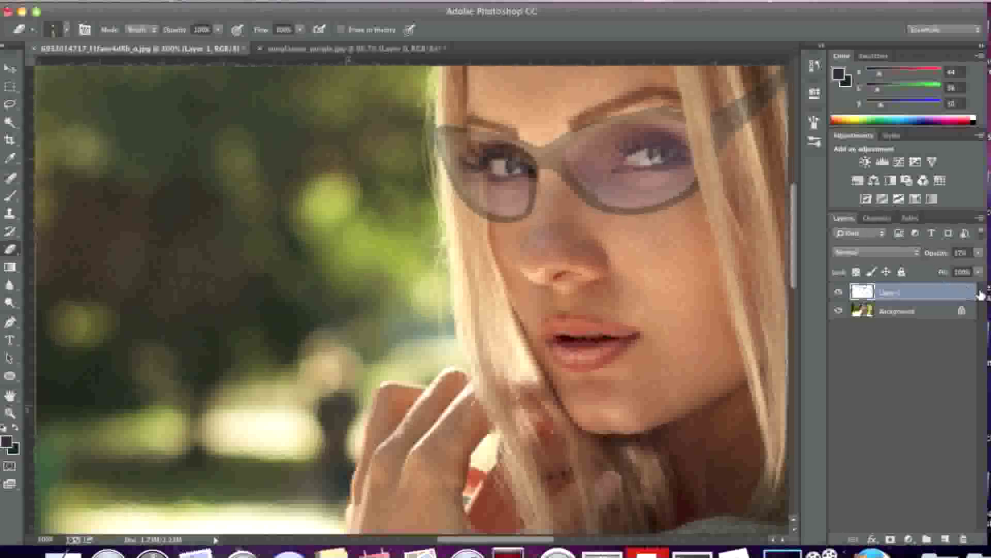
left_click_drag(979, 252, 940, 269)
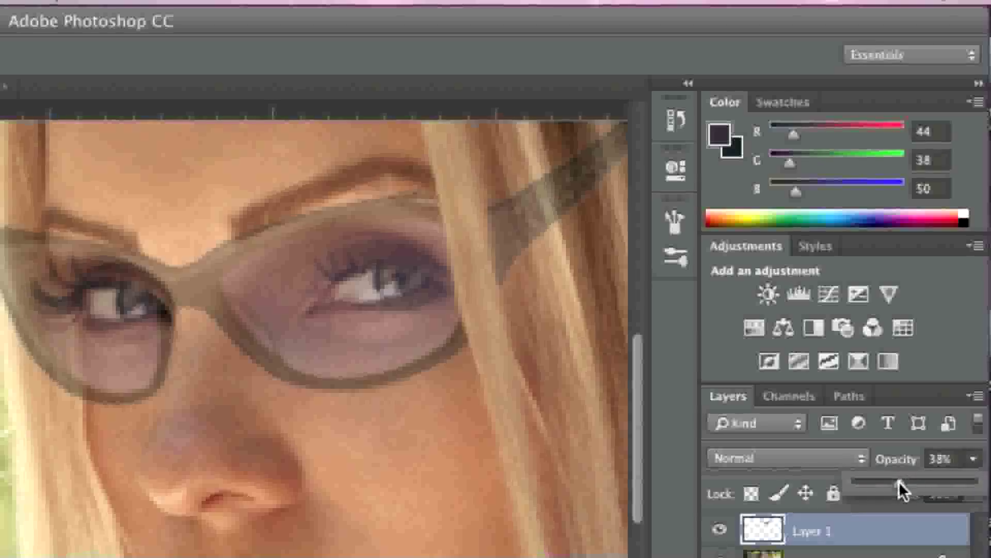
left_click_drag(901, 490, 983, 486)
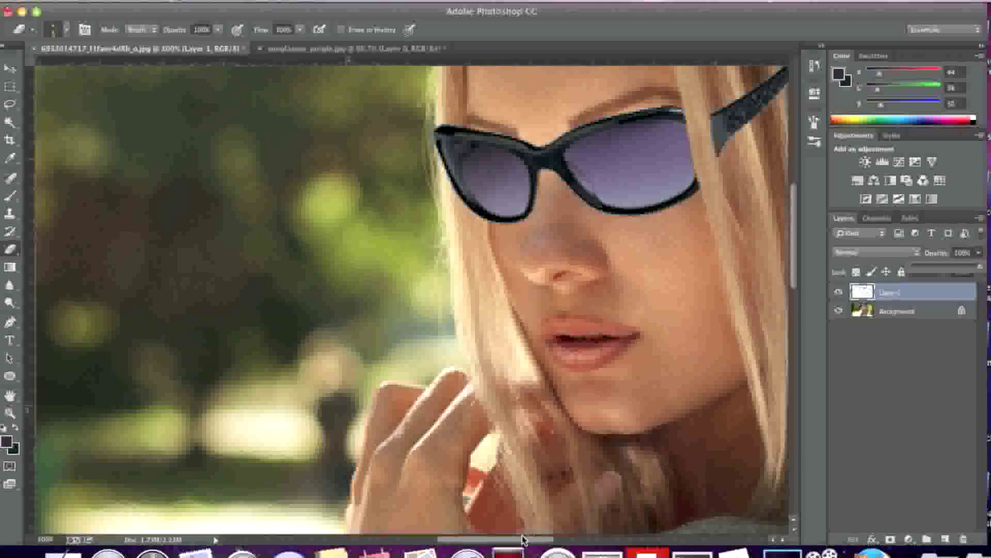
left_click_drag(522, 540, 552, 540)
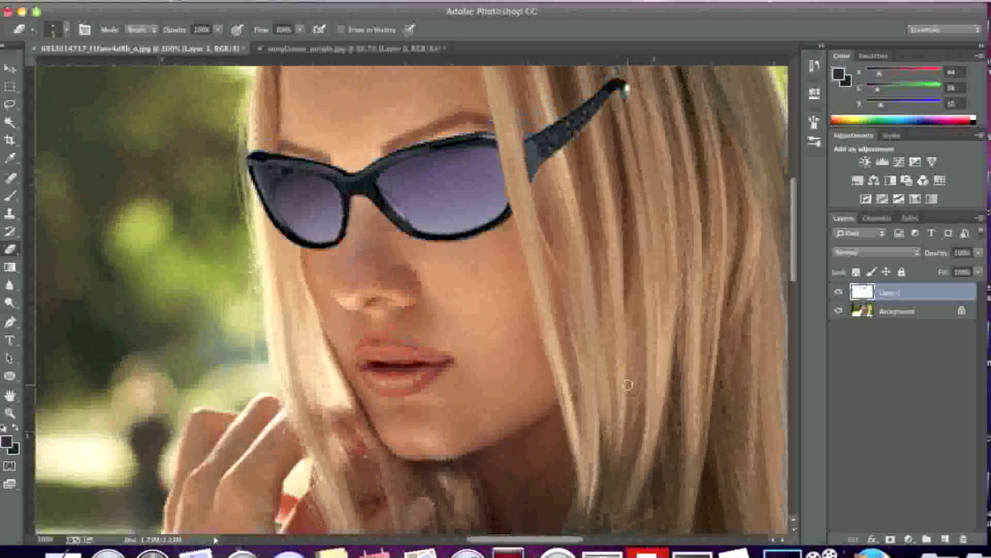
- Erase the near-side temple arm where it runs back into her hair
scroll(627, 384, "up", 3)
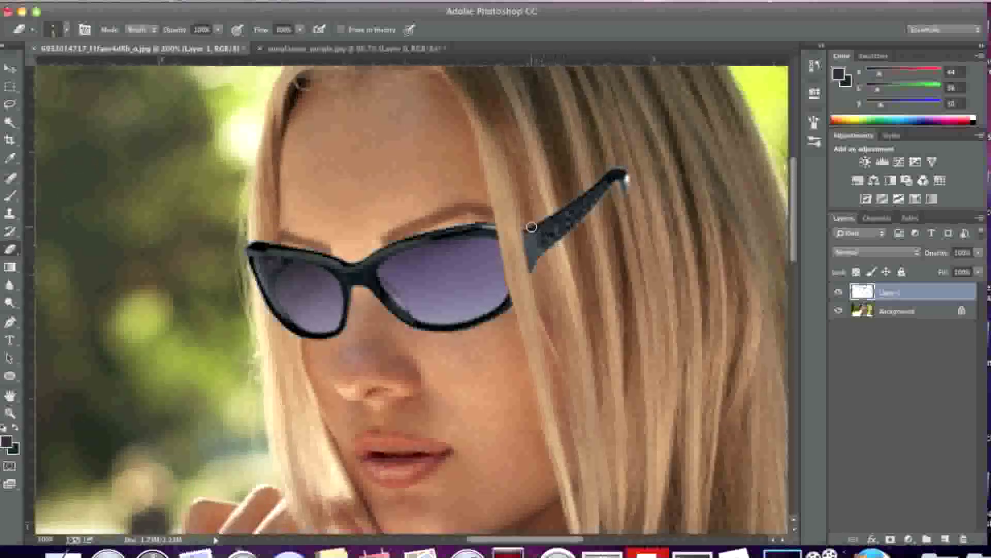
mouse_move(531, 227)
left_mouse_down()
mouse_move(533, 283)
mouse_move(530, 222)
mouse_move(526, 278)
mouse_move(548, 245)
mouse_move(543, 217)
mouse_move(540, 239)
left_mouse_up()
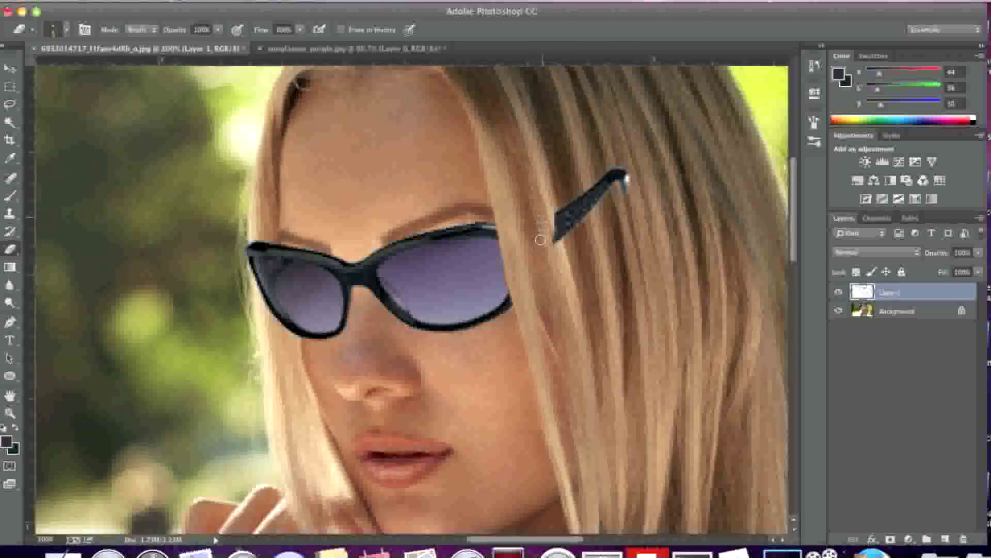
mouse_move(553, 200)
left_mouse_down()
mouse_move(578, 191)
mouse_move(576, 233)
mouse_move(575, 196)
mouse_move(567, 202)
mouse_move(570, 228)
mouse_move(607, 172)
mouse_move(626, 172)
left_mouse_up()
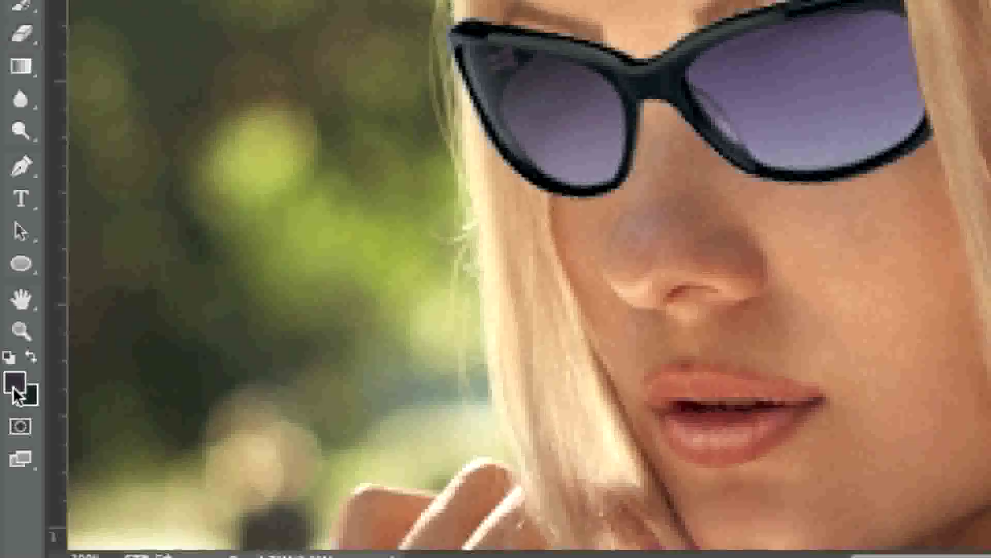
- Check the foreground colour, then switch to the Mixer Brush tool for blending the lens shading
left_click(7, 442)
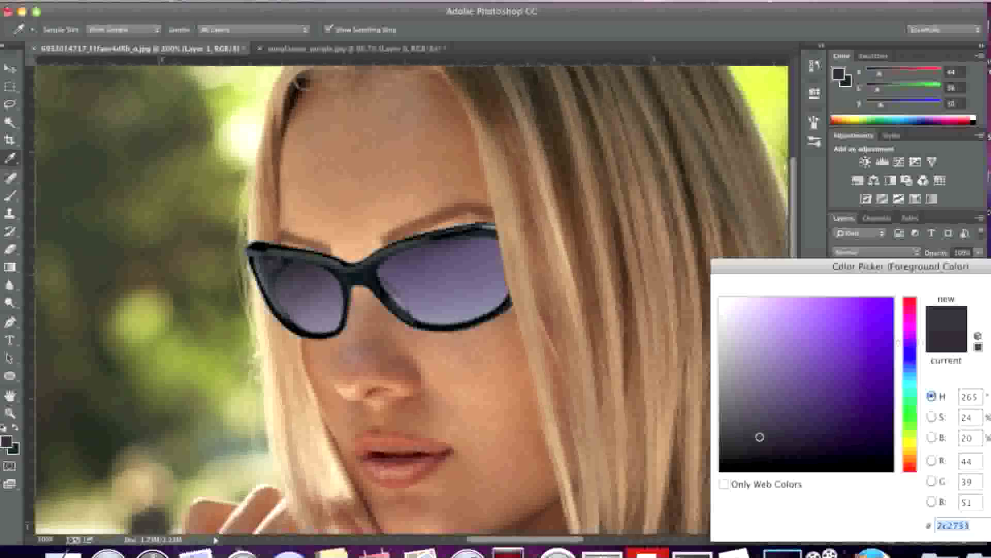
key("Return")
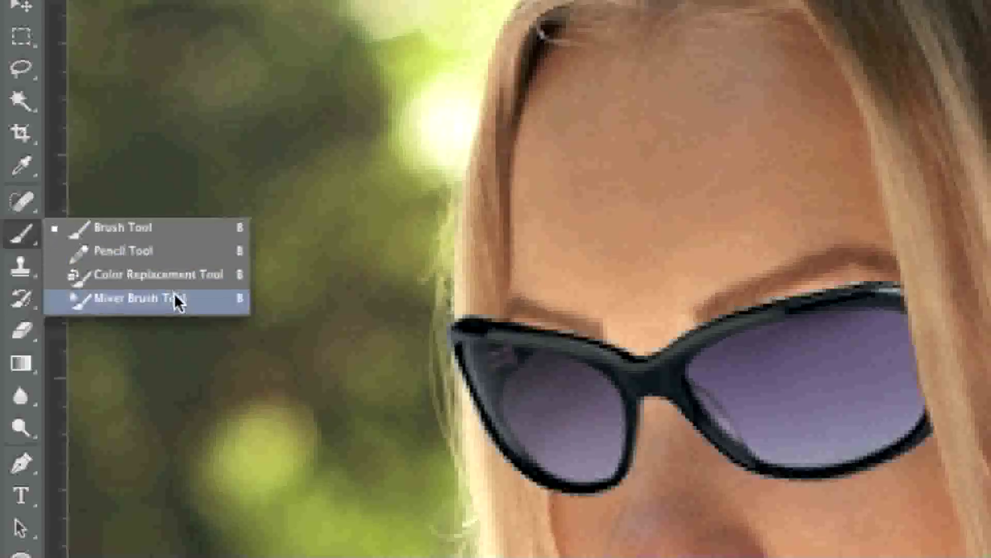
left_click(174, 298)
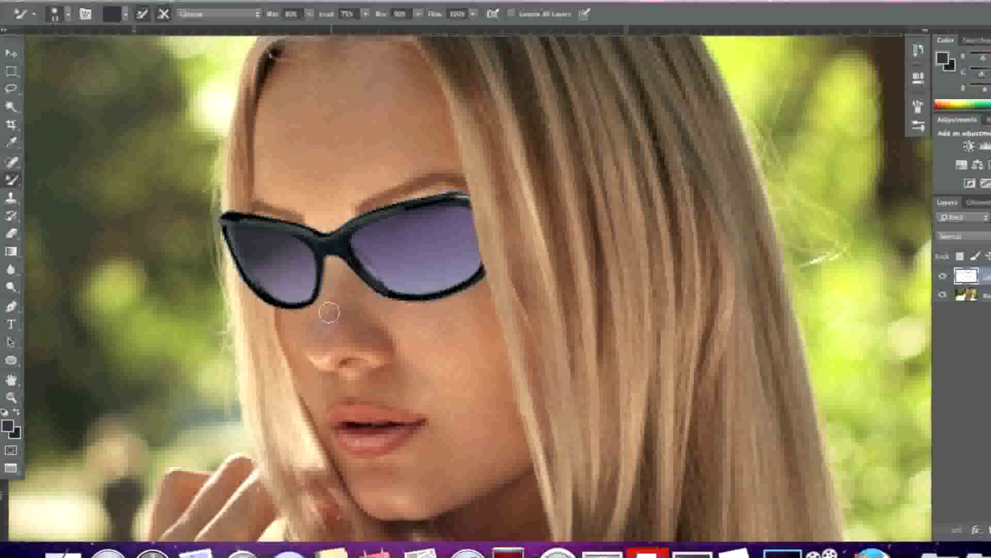
- Sample the dark colour from the left lens and blend it across the lens with the Mixer Brush
left_click(8, 425)
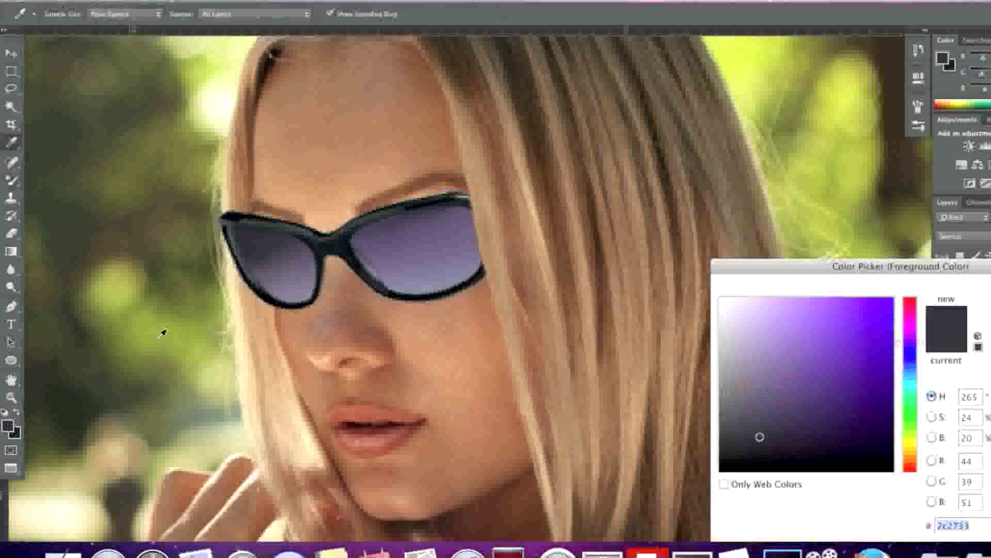
left_click(284, 259)
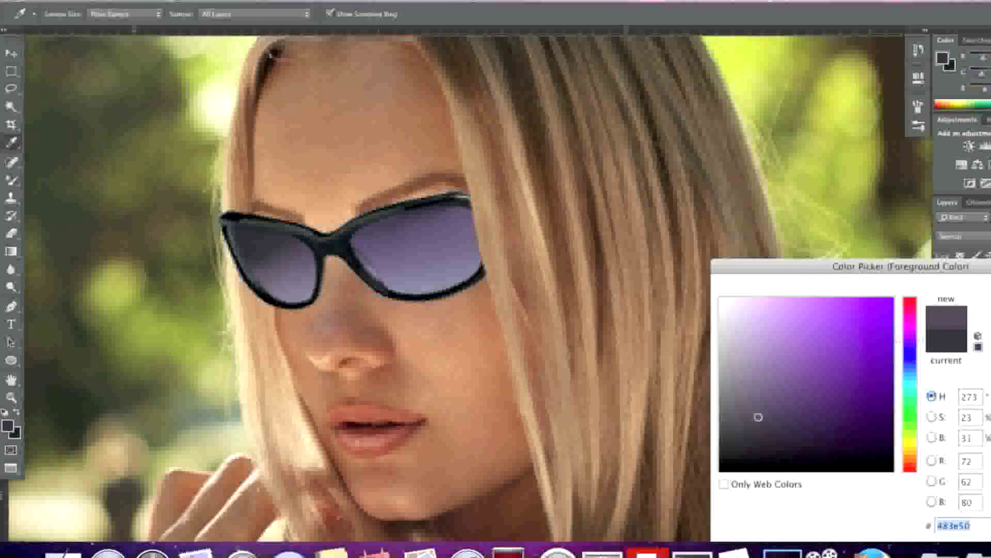
key("Return")
key("b")
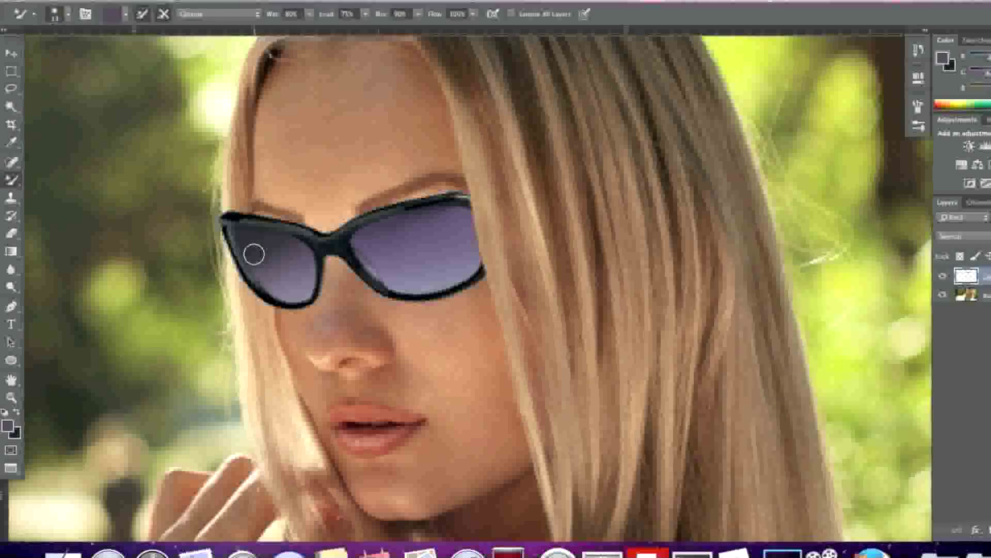
mouse_move(254, 254)
left_mouse_down()
mouse_move(270, 243)
mouse_move(259, 262)
mouse_move(284, 244)
mouse_move(255, 268)
mouse_move(286, 252)
mouse_move(268, 277)
mouse_move(288, 257)
mouse_move(278, 267)
left_mouse_up()
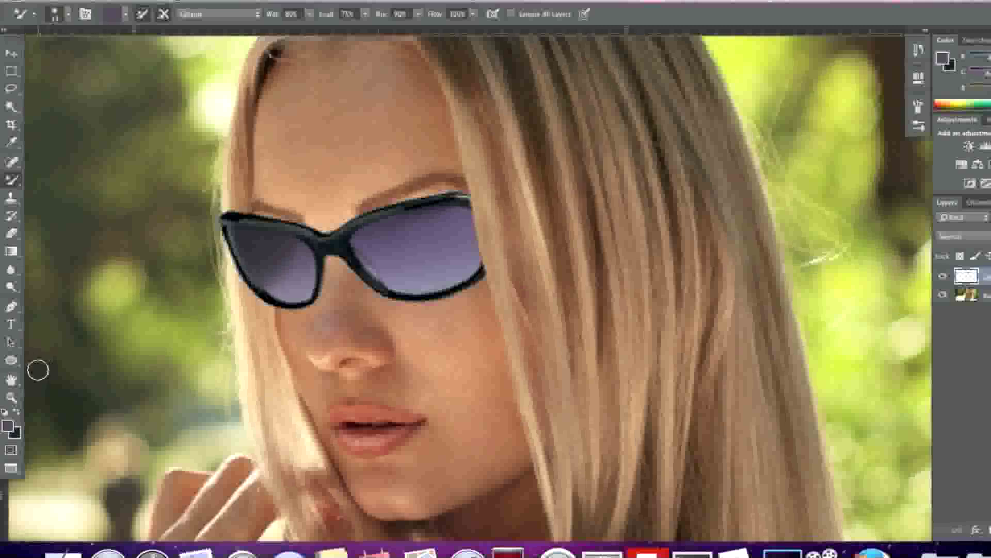
- Sample a lighter purple from the lens and blend it smoothly throughout the left lens
left_click(8, 425)
left_click(289, 279)
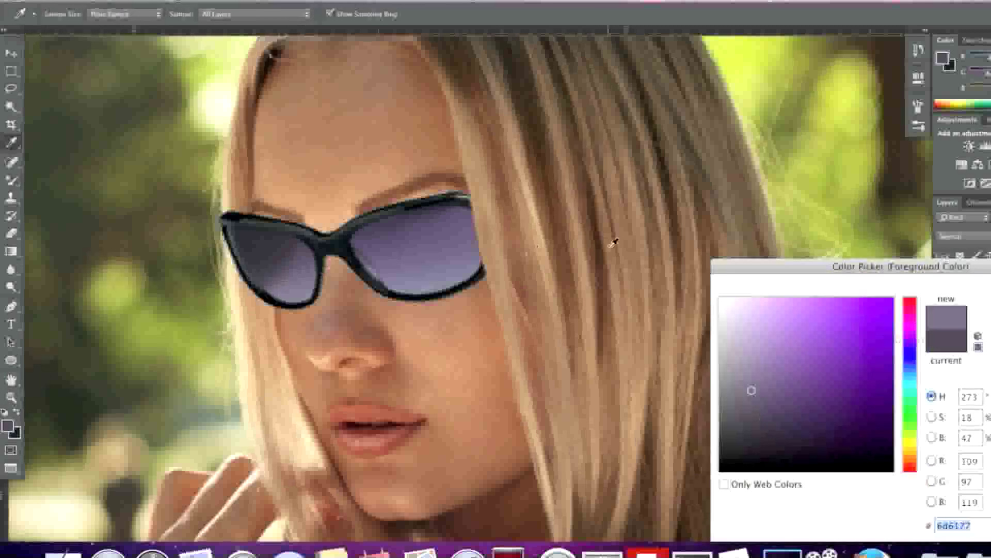
key("Return")
key("b")
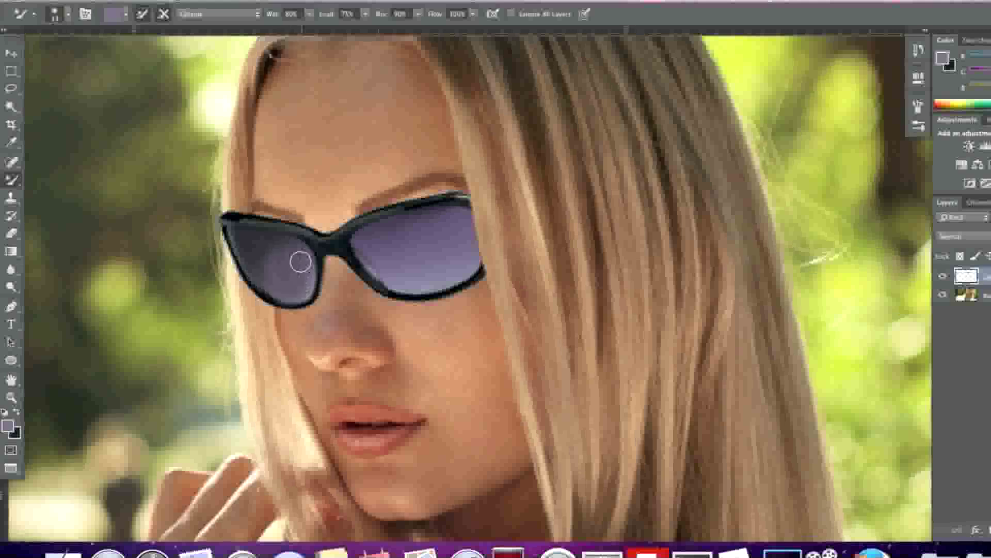
mouse_move(277, 252)
left_mouse_down()
mouse_move(268, 270)
mouse_move(296, 283)
left_mouse_up()
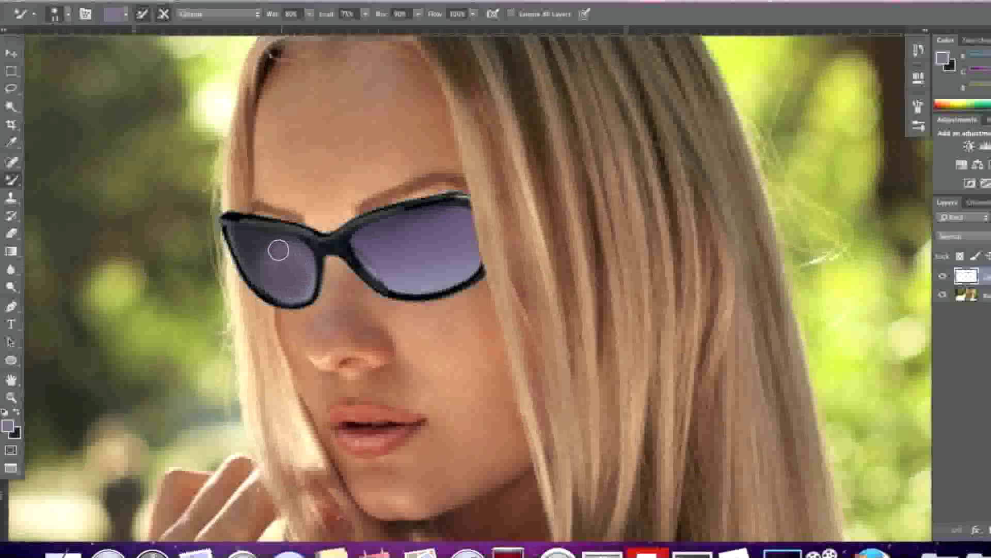
mouse_move(279, 250)
left_mouse_down()
mouse_move(265, 255)
mouse_move(278, 283)
mouse_move(284, 260)
left_mouse_up()
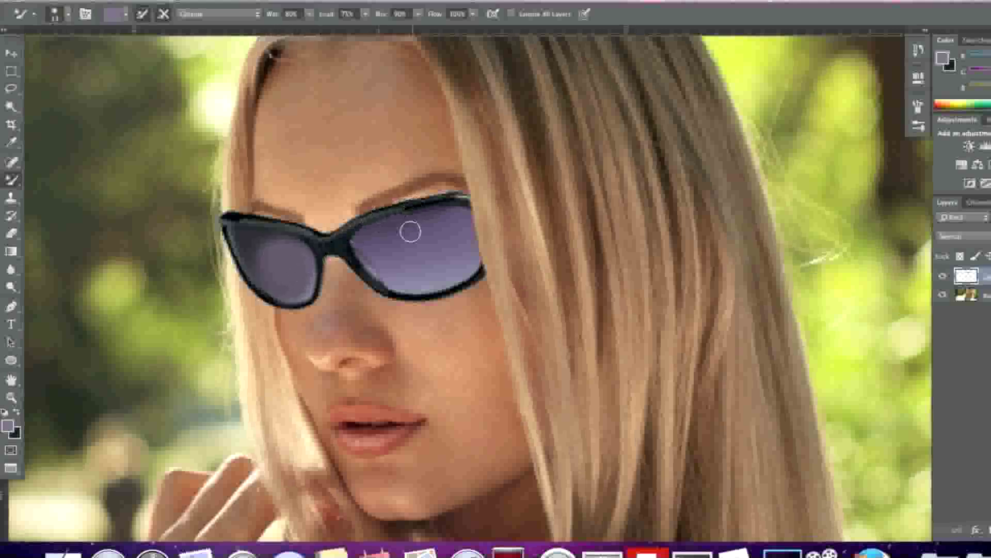
left_click_drag(301, 290, 304, 276)
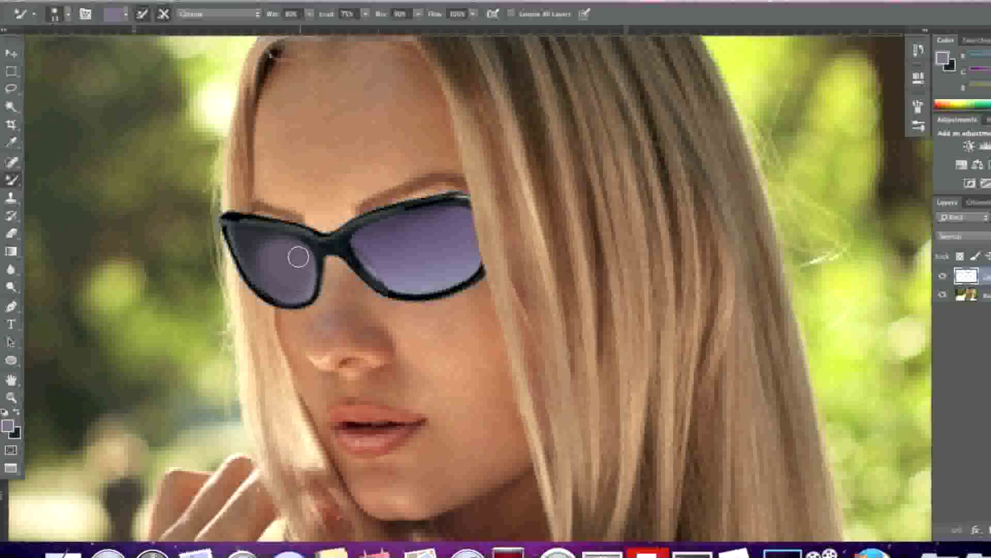
mouse_move(280, 252)
left_mouse_down()
mouse_move(259, 249)
mouse_move(266, 270)
left_mouse_up()
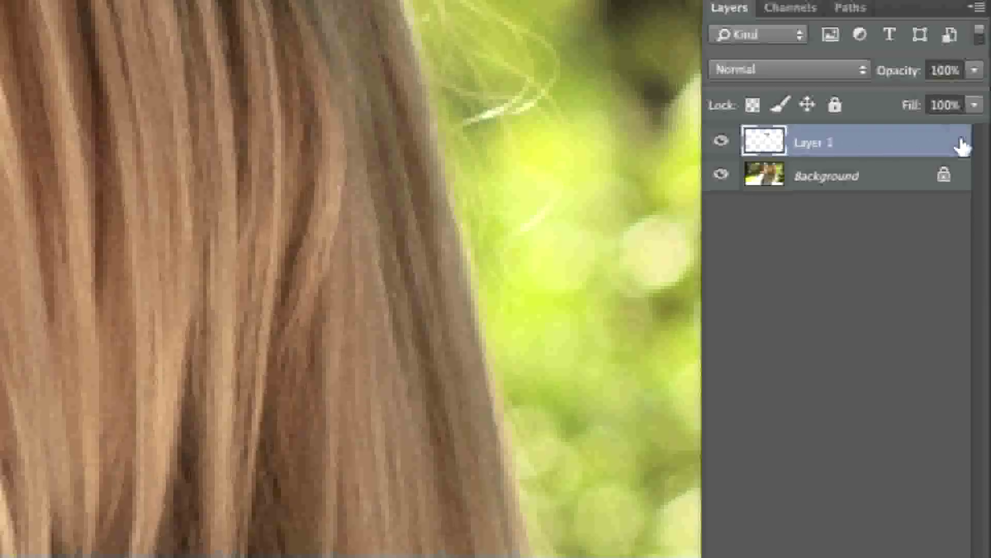
- Duplicate the sunglasses layer as 'Layer 1 copy' above Layer 1
right_click(916, 153)
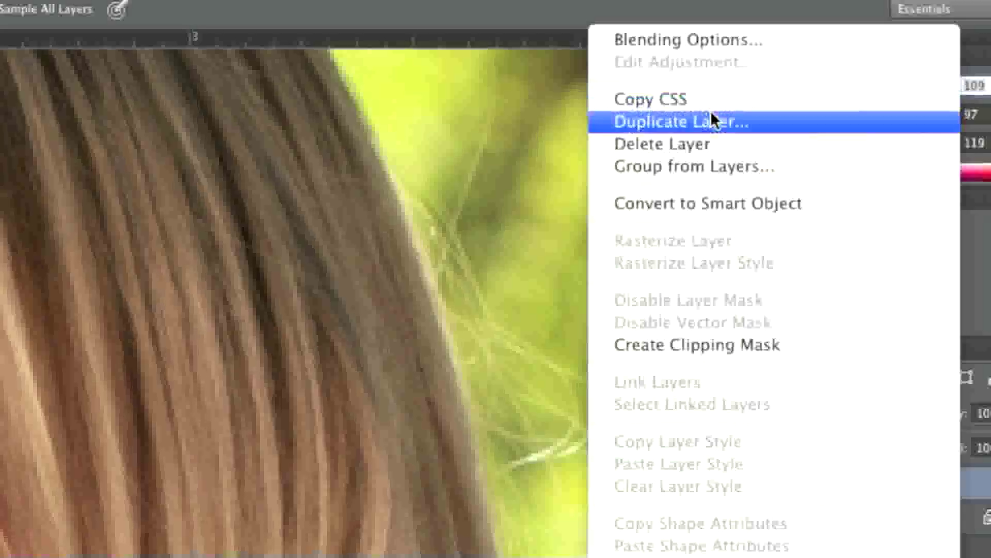
left_click(915, 73)
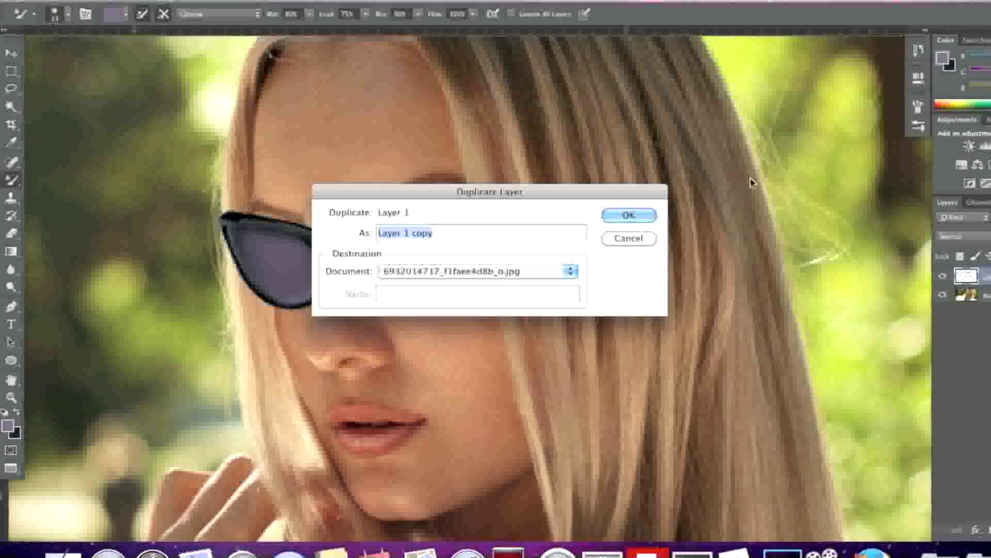
left_click(648, 214)
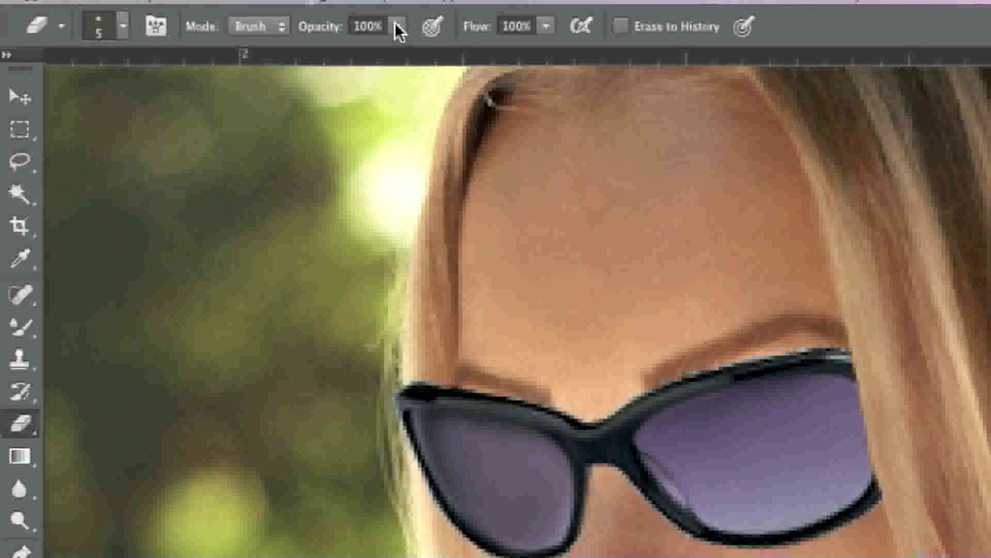
left_click(213, 14)
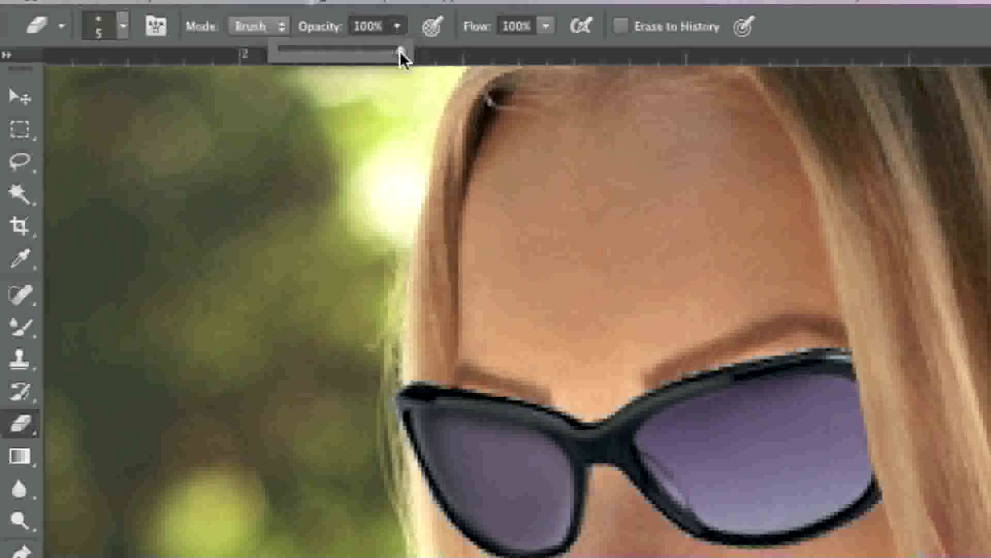
- Set the eraser opacity to about 53% and hide the original Layer 1
left_click_drag(402, 53, 290, 66)
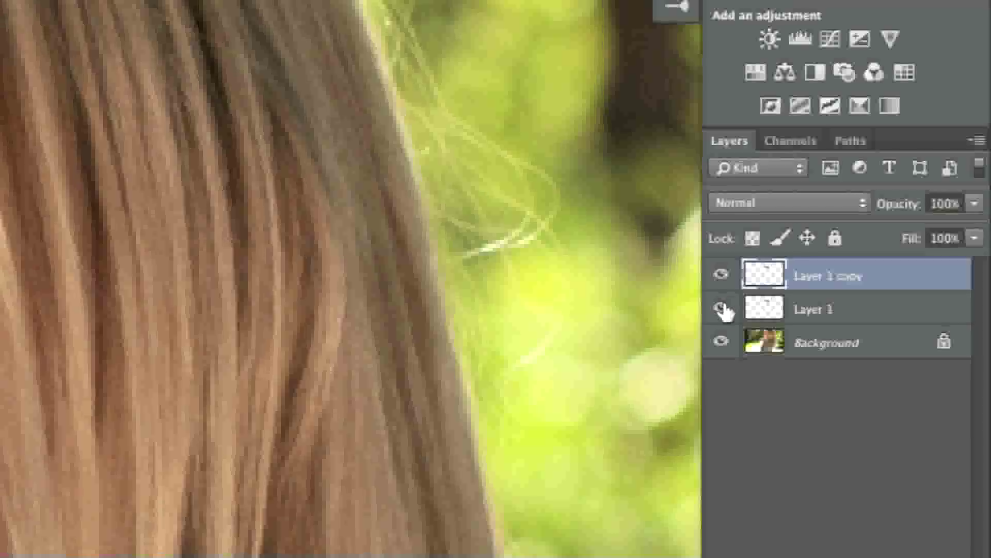
left_click(721, 309)
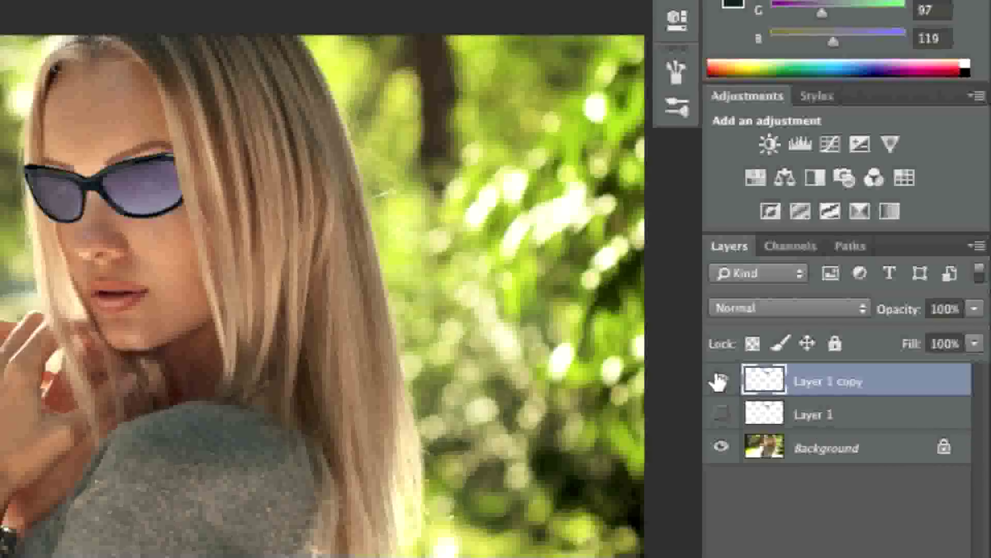
- Hide Layer 1 copy, move it below Layer 1, select the visible Layer 1, and open Color Range
left_click(719, 382)
left_click_drag(868, 382, 852, 415)
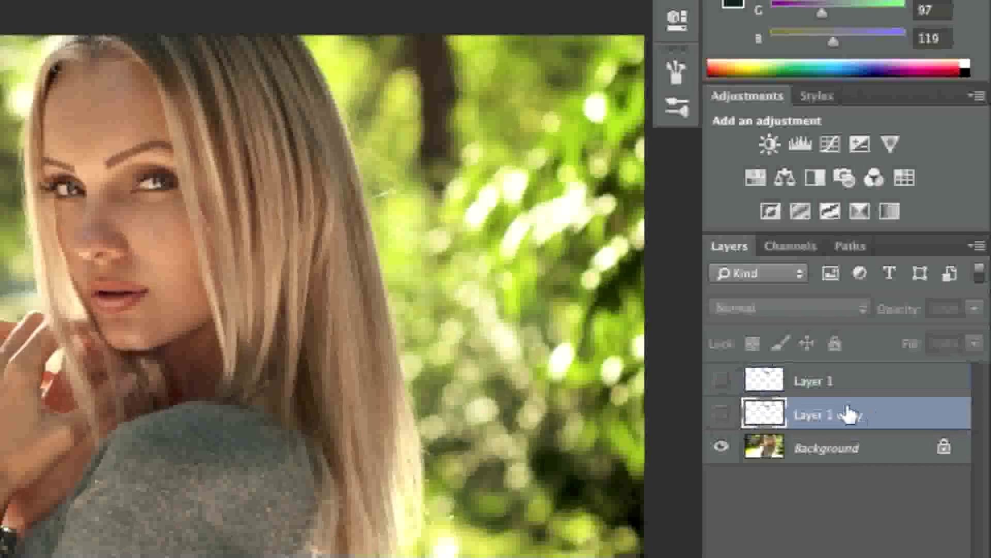
left_click(721, 383)
left_click(896, 389)
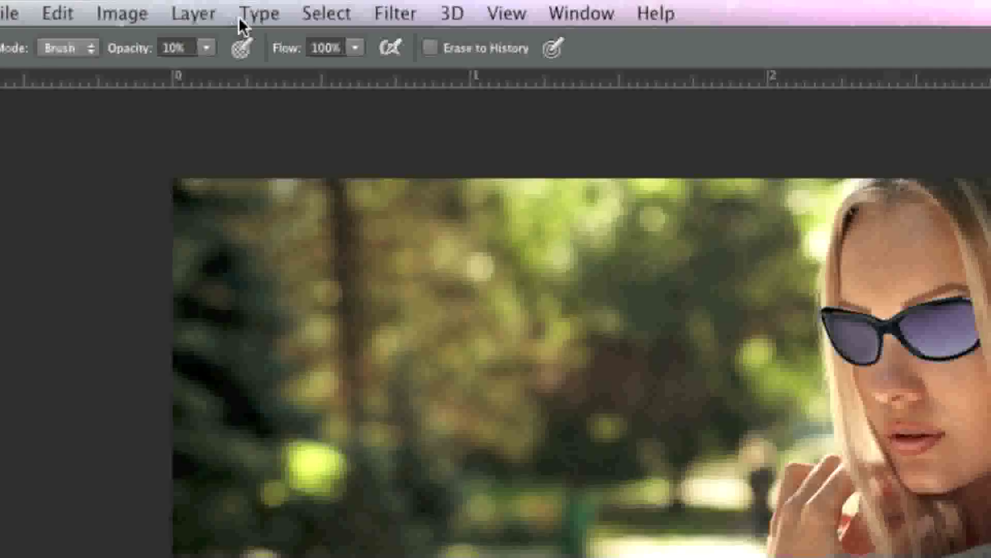
left_click(176, 1)
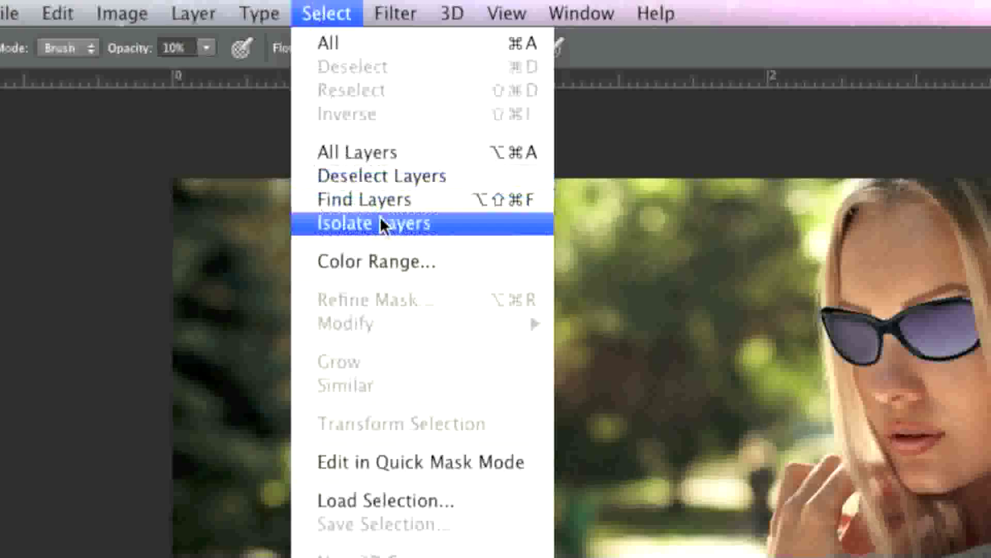
left_click(394, 260)
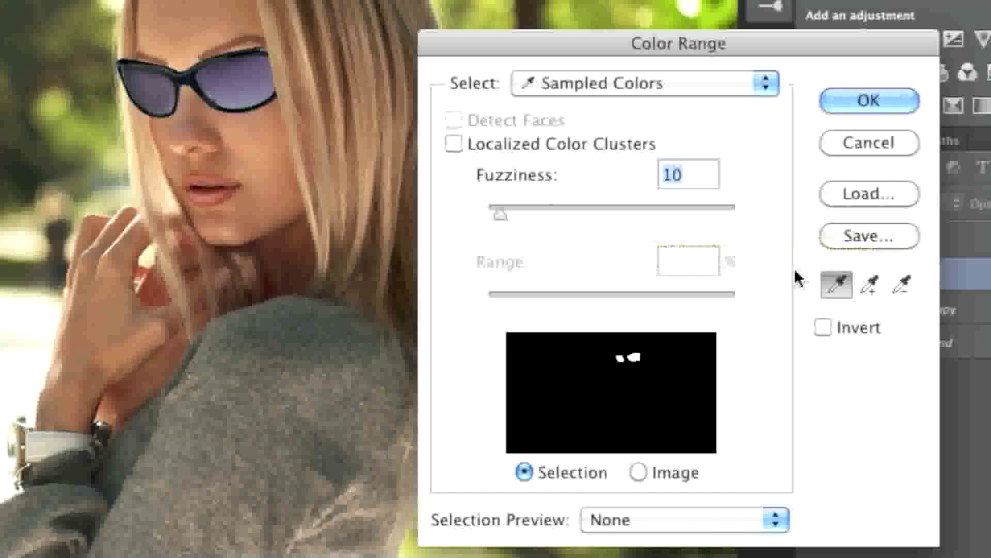
- In Color Range, sample and add the colours of both purple lenses, then apply the selection
left_click(871, 284)
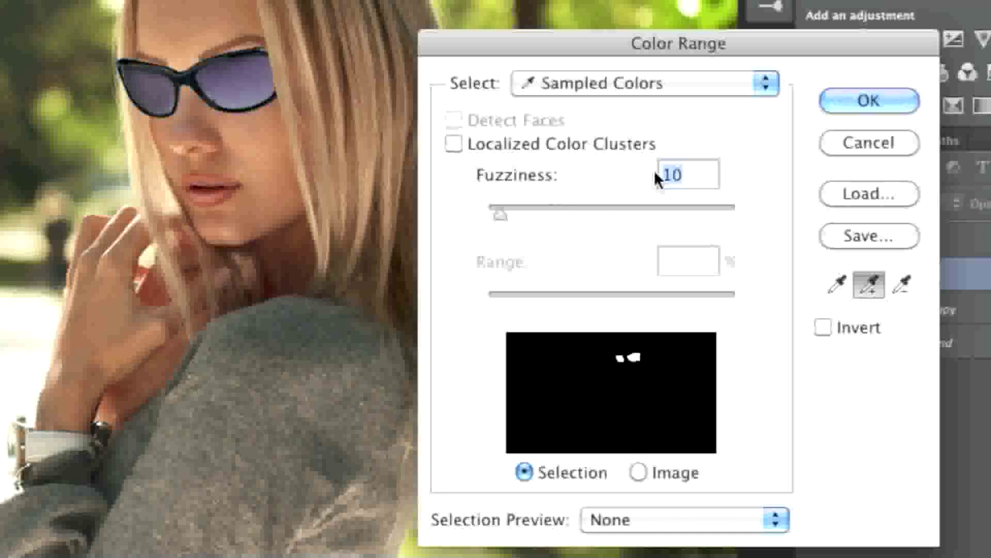
type("20")
type("10")
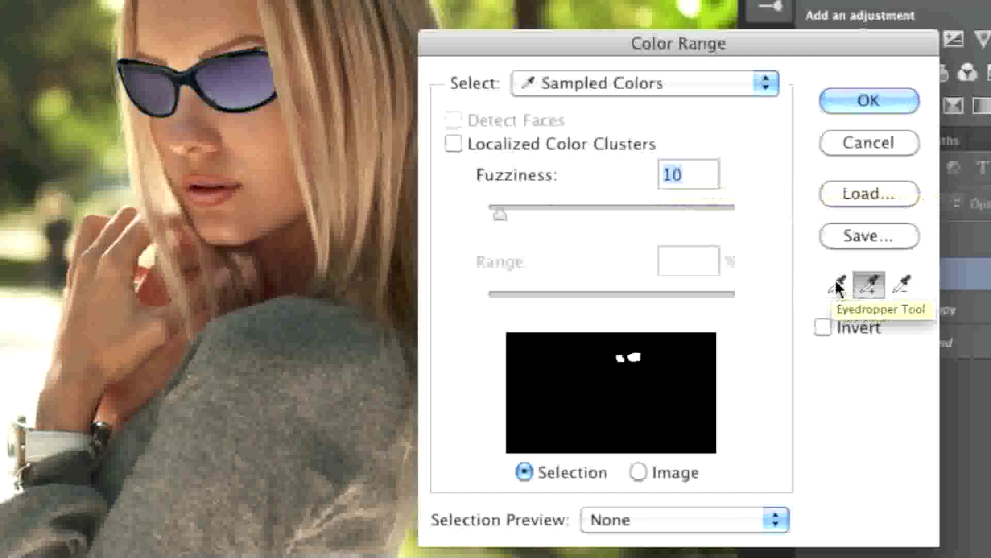
left_click(861, 283)
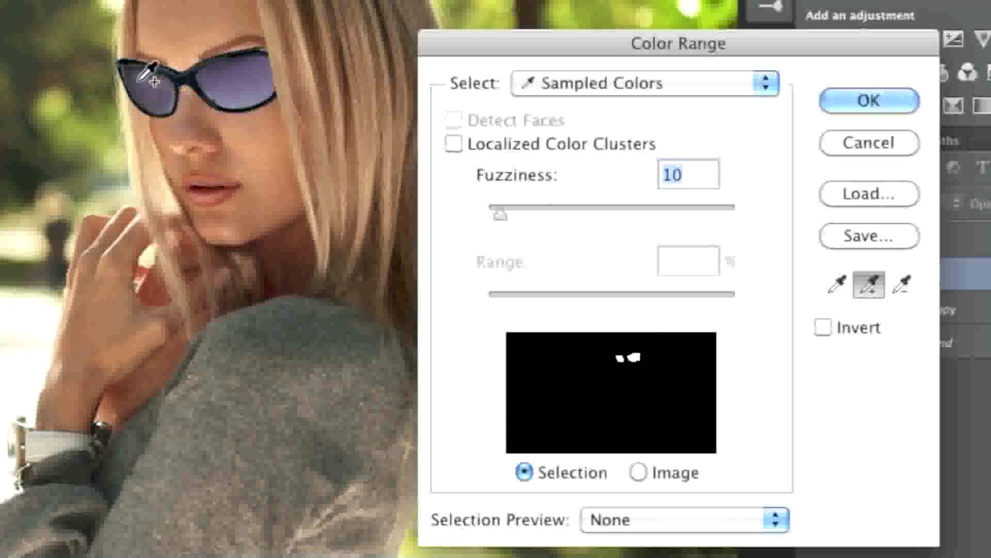
left_click(171, 94)
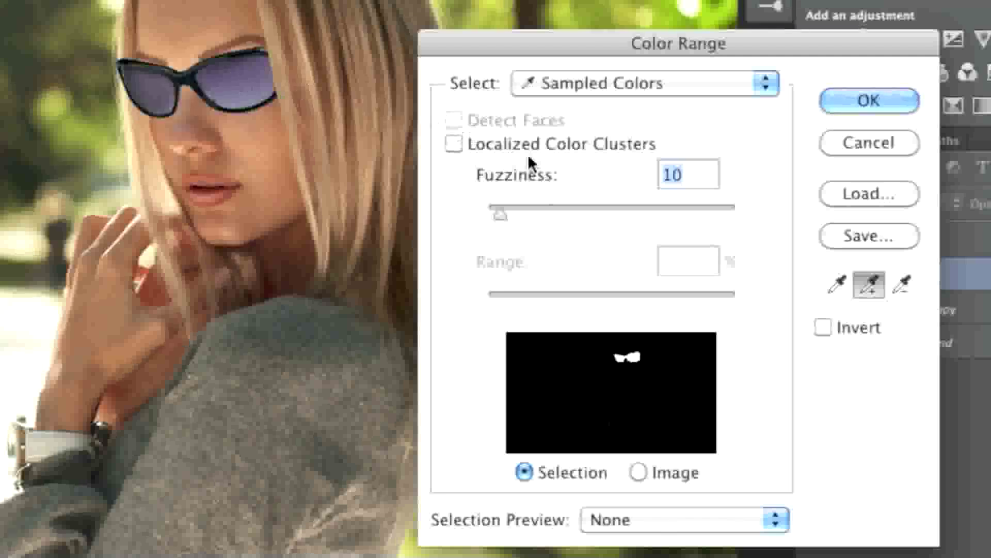
left_click(844, 283)
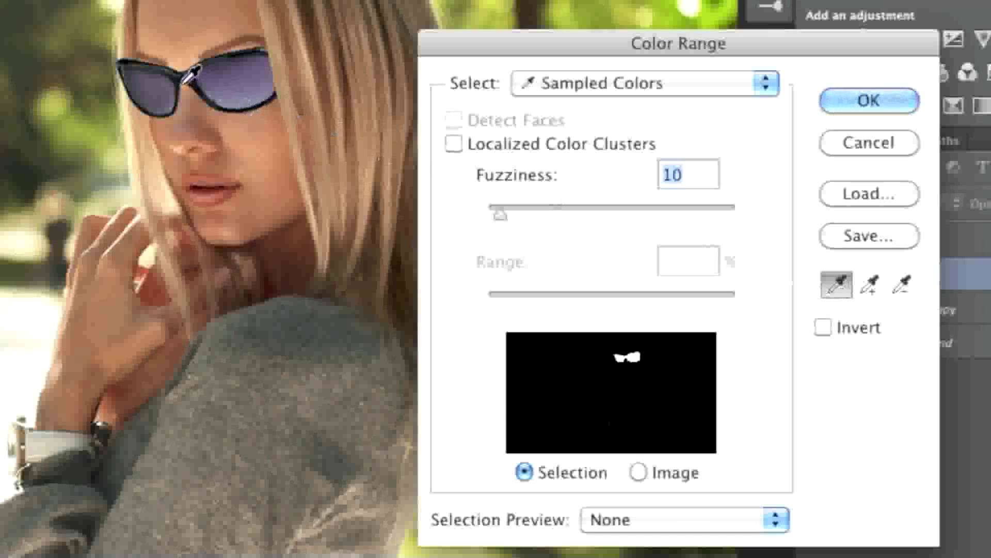
left_click(164, 88)
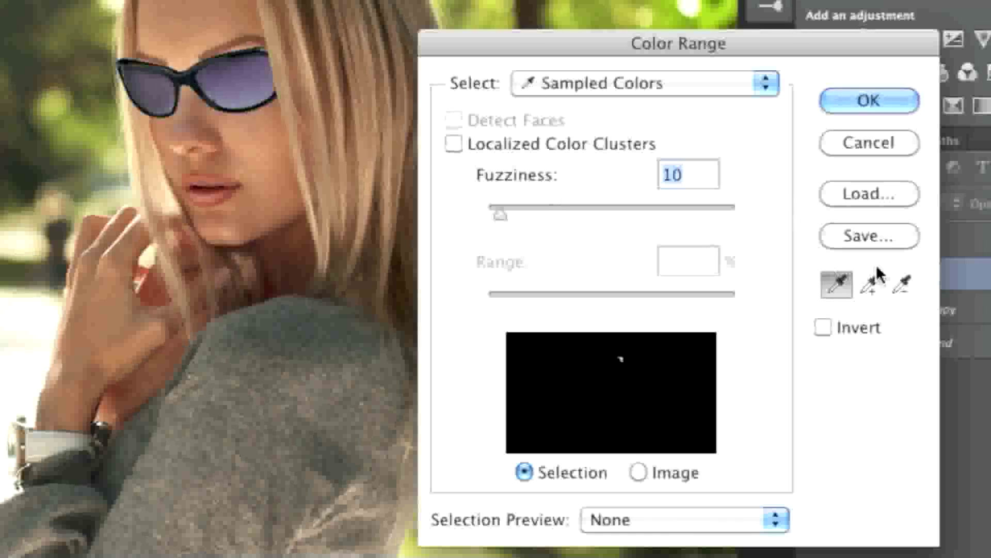
left_click(870, 284)
left_click(147, 81)
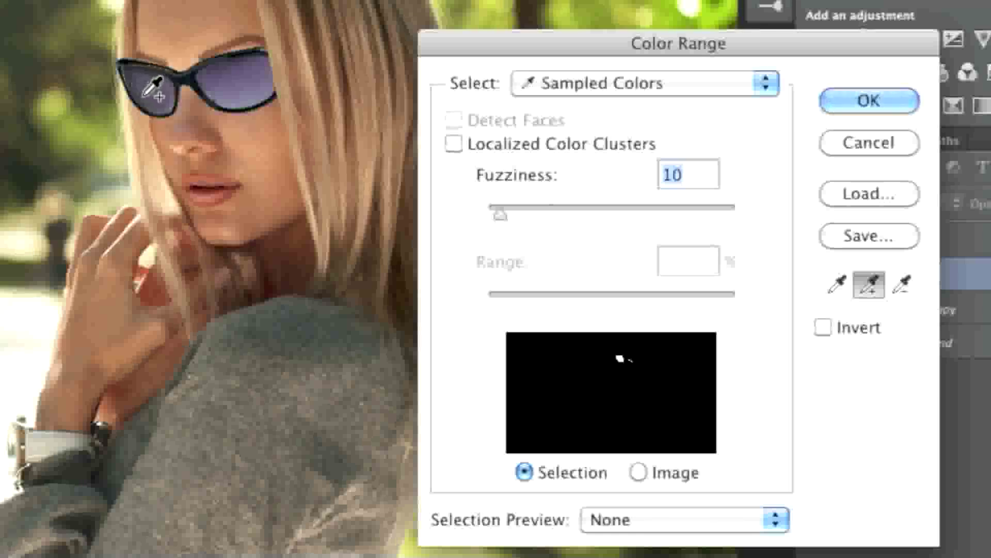
left_click(213, 75)
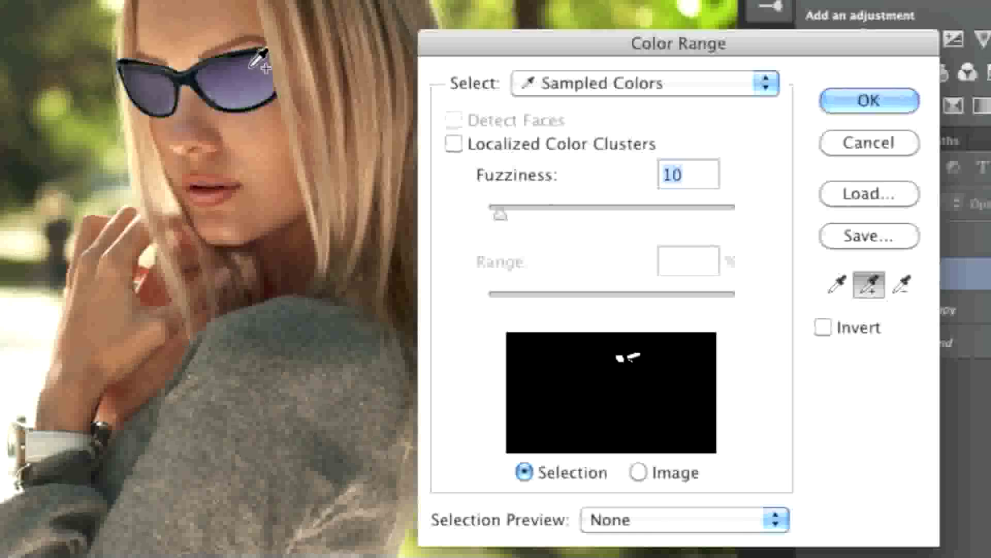
left_click(247, 94)
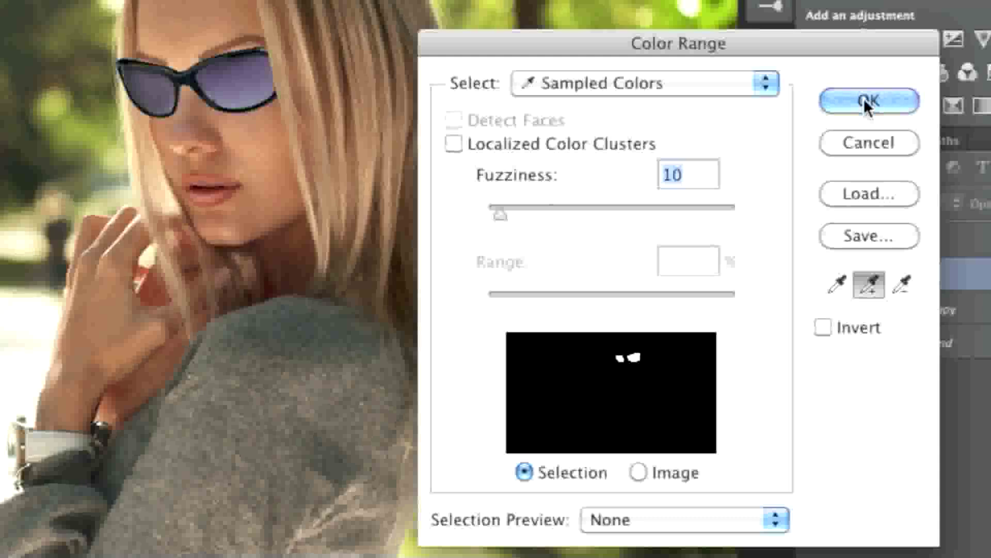
left_click(865, 103)
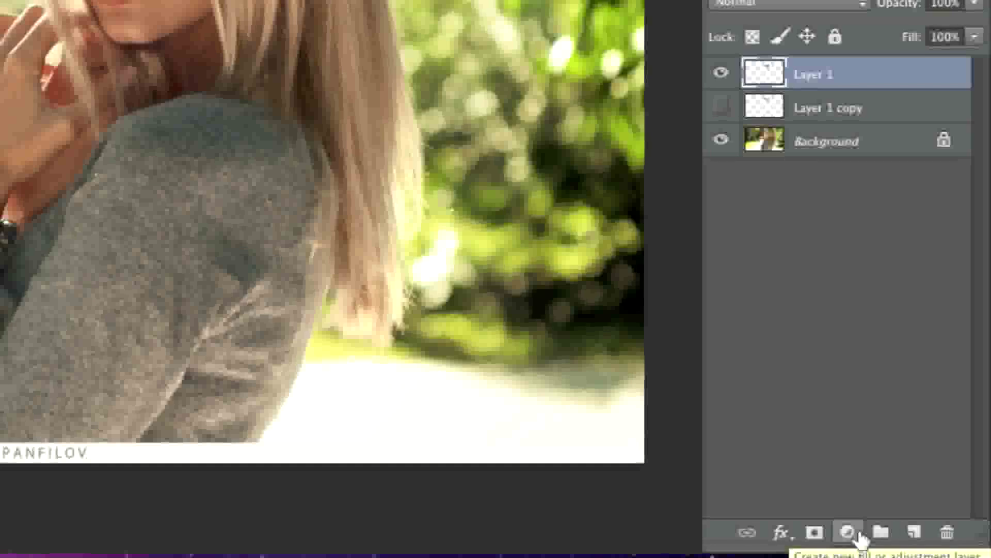
- Add a colorized Hue/Saturation layer named 'sunglasses' at Hue 56, Saturation 39, Lightness -25
left_click(858, 535)
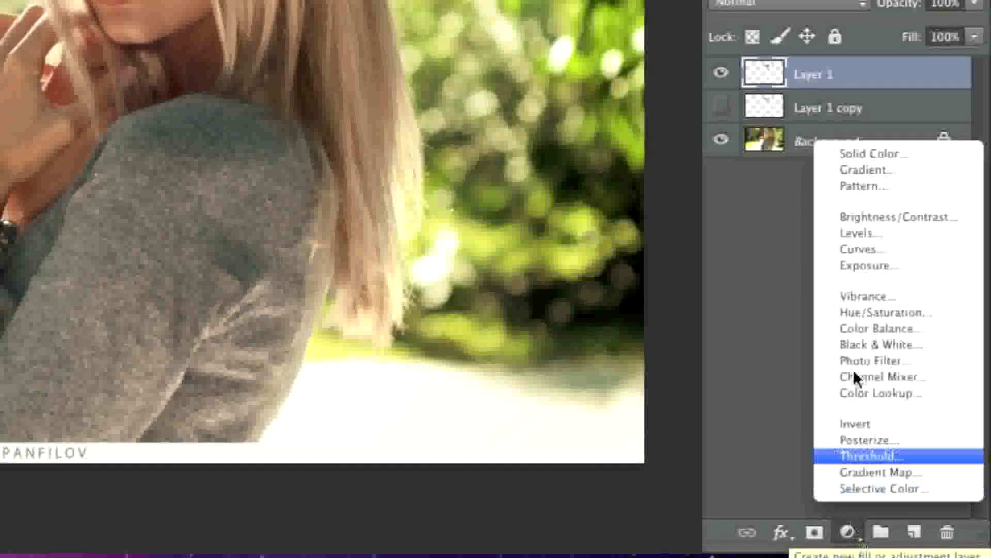
left_click(863, 312)
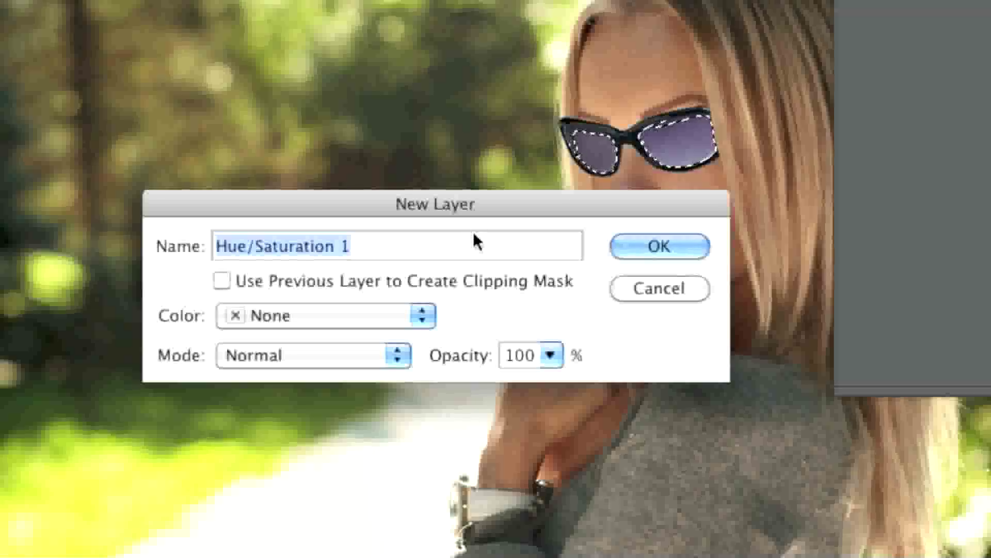
type("sunglass")
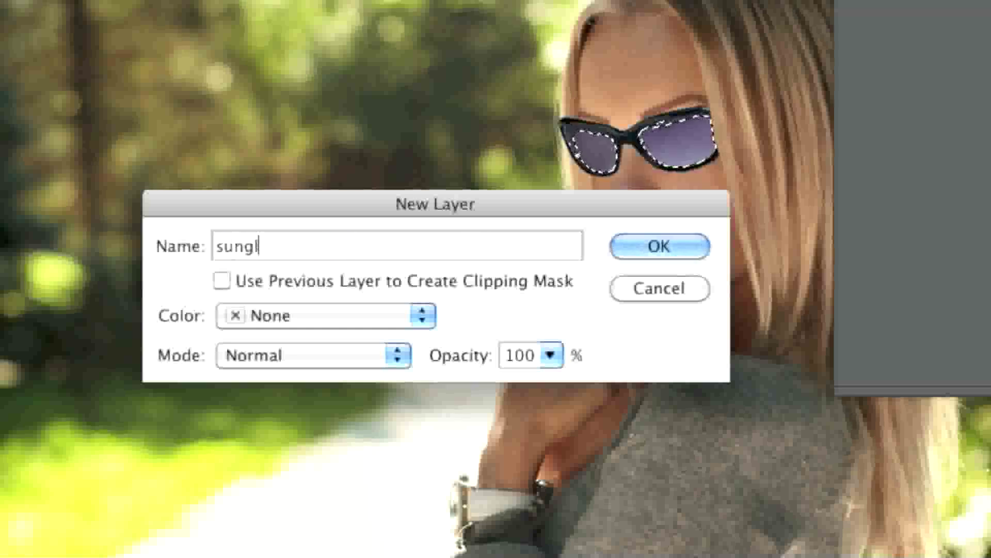
type("es")
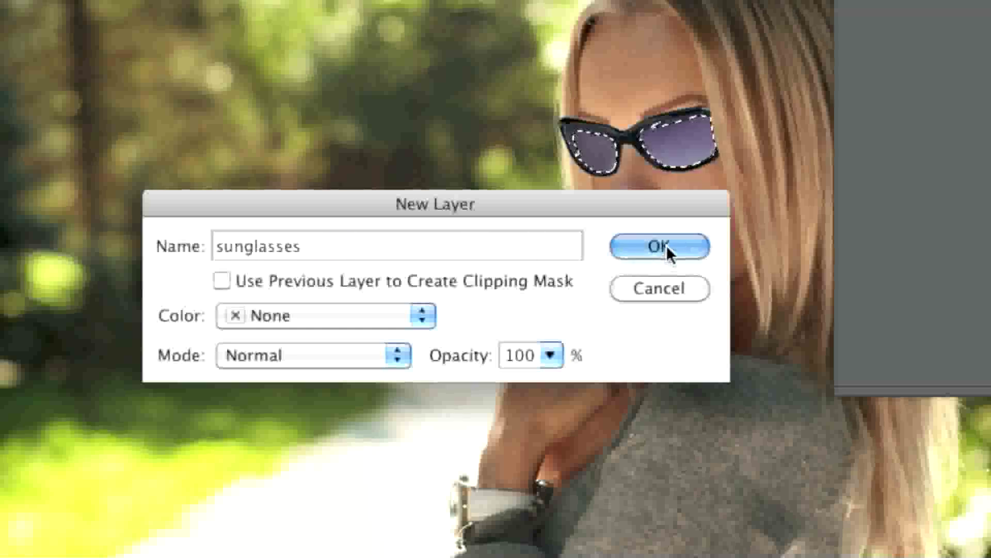
left_click(667, 247)
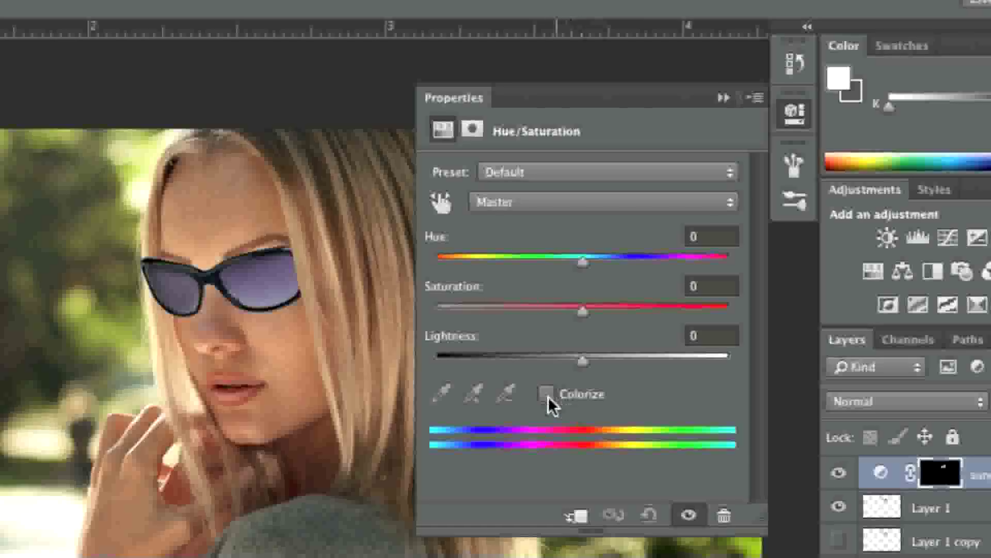
left_click(546, 394)
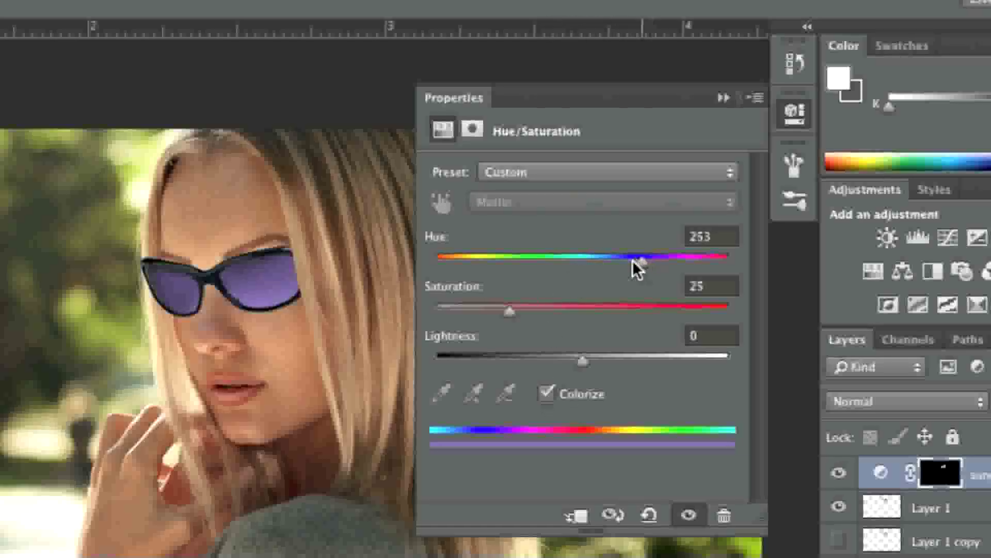
left_click_drag(634, 262, 519, 261)
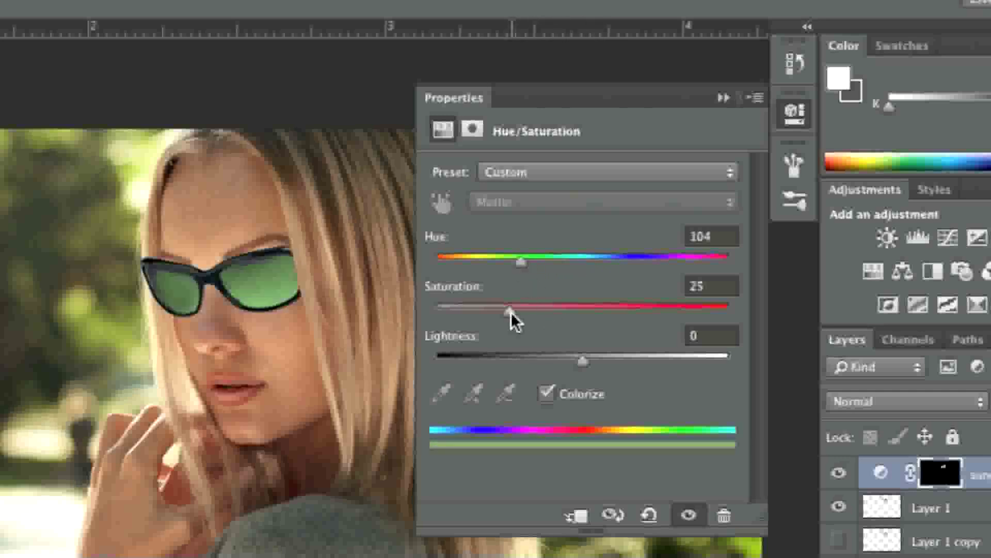
left_click_drag(512, 312, 551, 312)
left_click_drag(588, 357, 544, 357)
left_click_drag(520, 263, 486, 265)
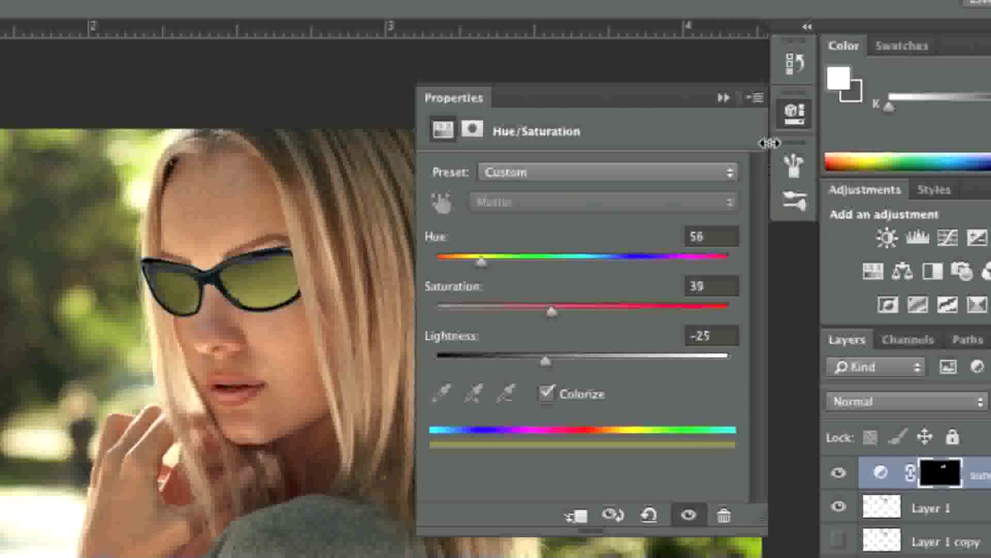
- Hide the Background layer and Merge Visible to combine the sunglasses and their tint layer
left_click(723, 101)
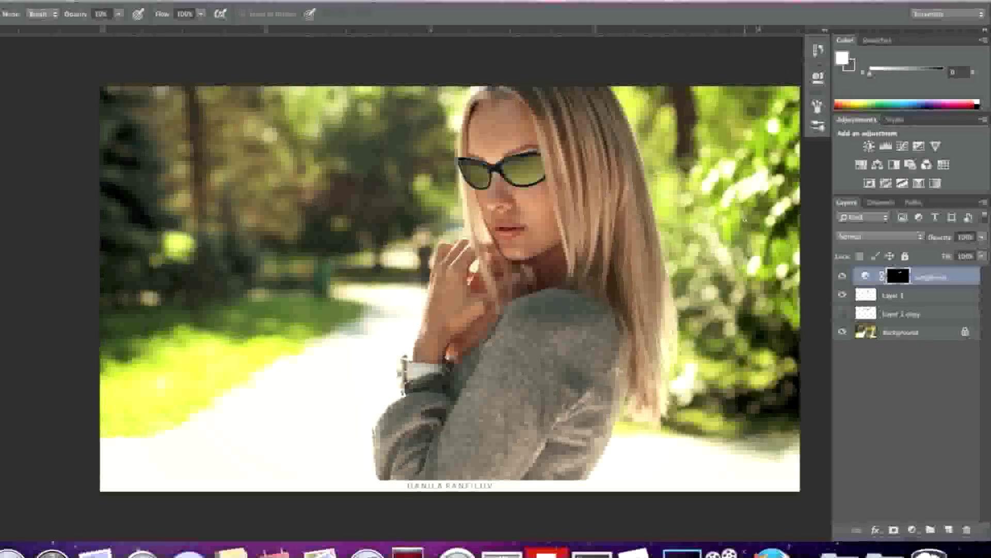
key("super+plus")
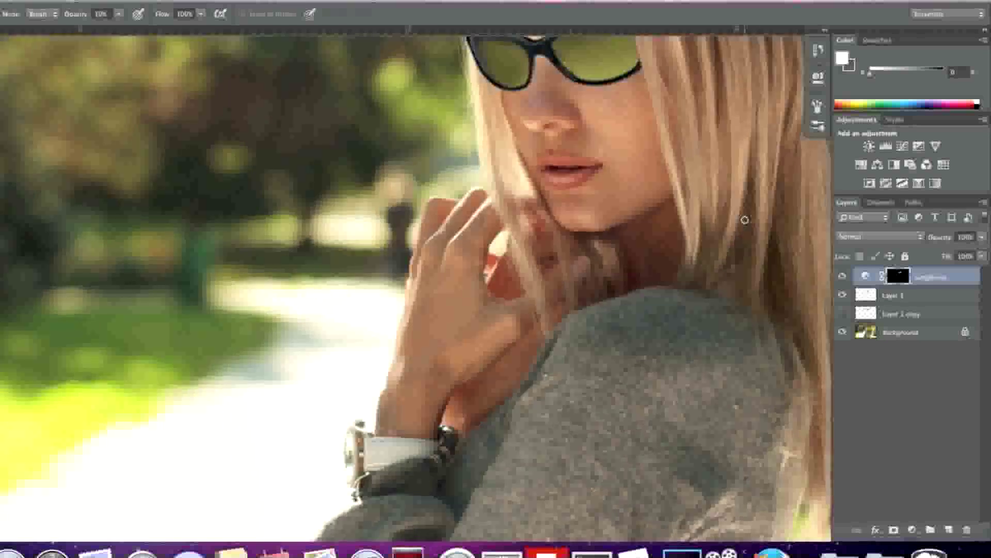
scroll(745, 220, "up", 5)
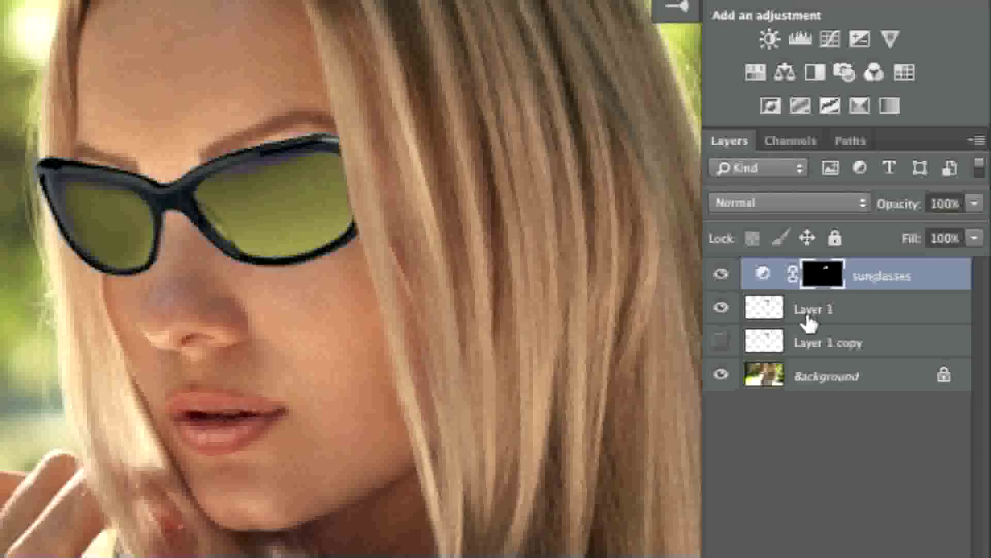
left_click(722, 376)
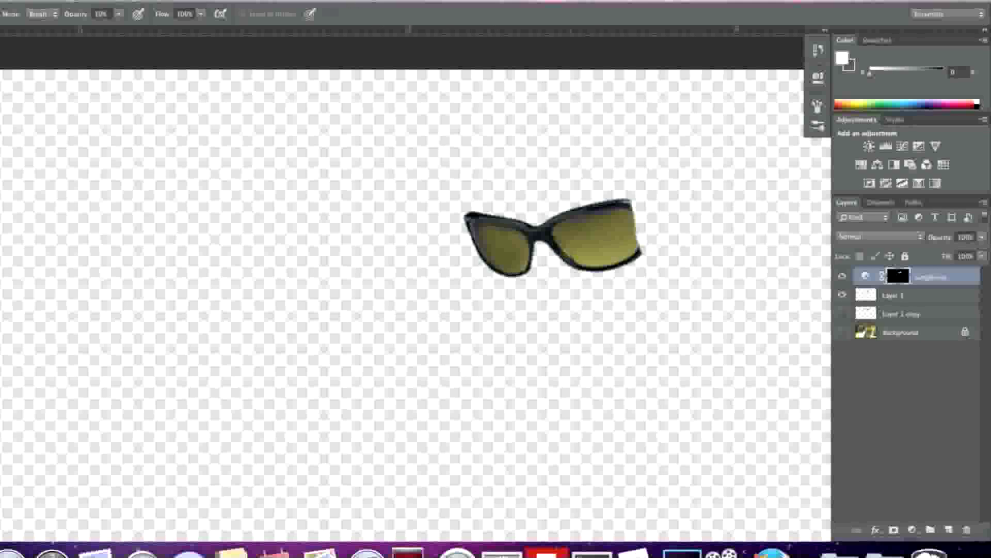
left_click(111, 1)
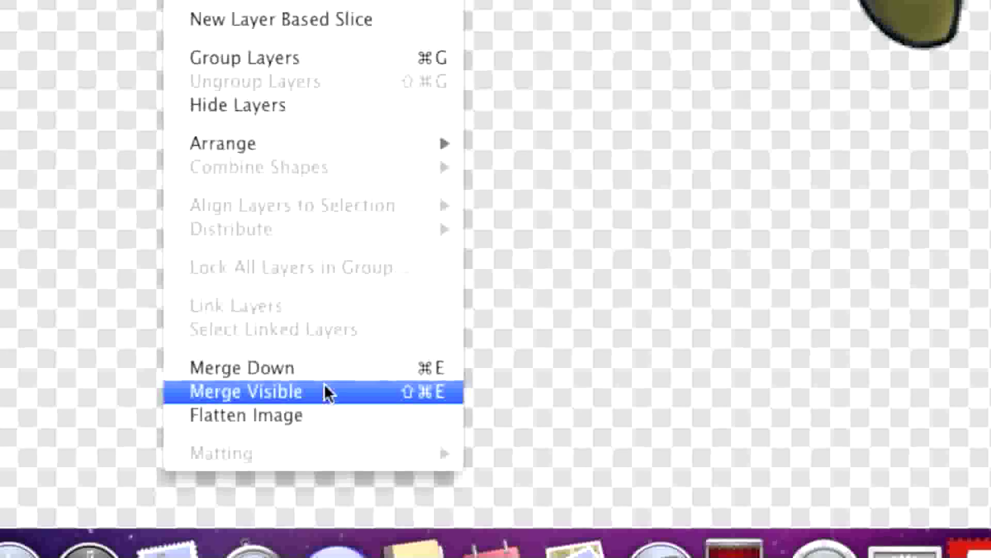
left_click(328, 392)
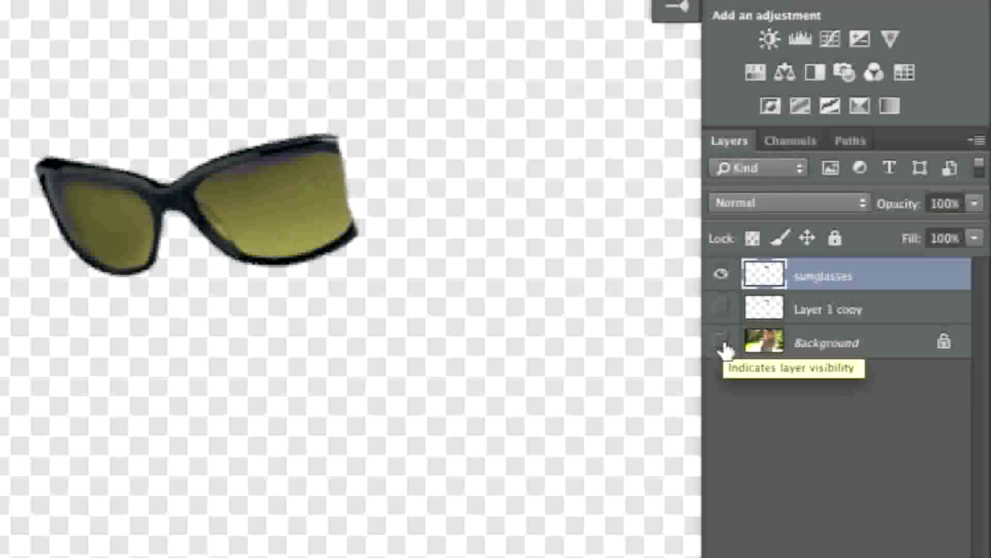
- Show the Background layer again and smooth the yellow-green tint across the left lens with the Mixer Brush
left_click(845, 315)
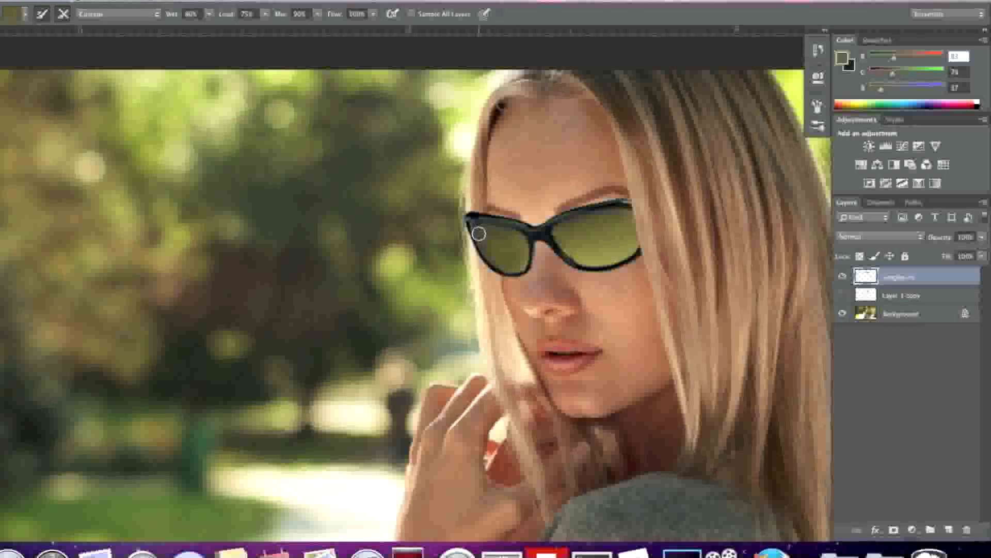
mouse_move(487, 246)
left_mouse_down()
mouse_move(499, 255)
mouse_move(483, 237)
mouse_move(511, 260)
mouse_move(496, 230)
mouse_move(506, 239)
mouse_move(497, 251)
left_mouse_up()
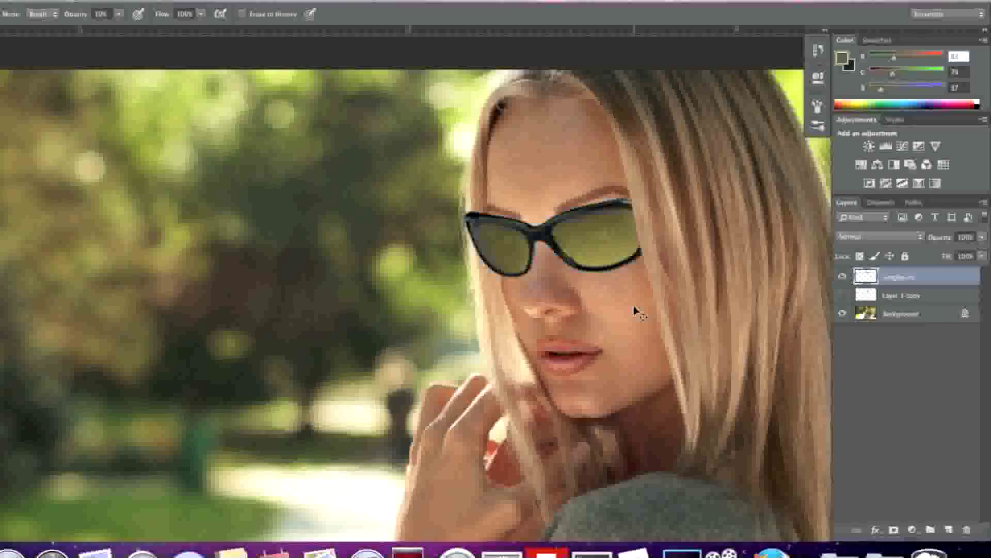
key("super+minus")
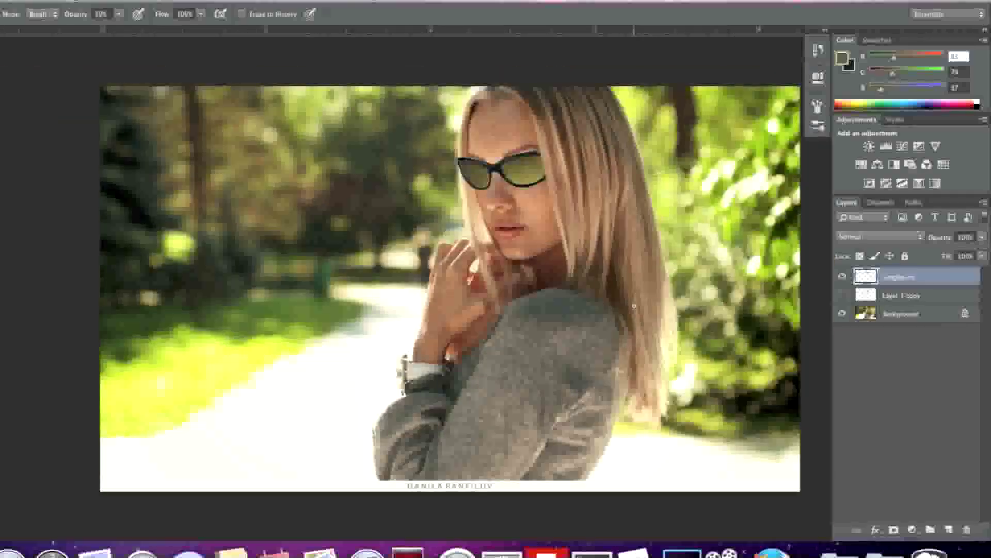